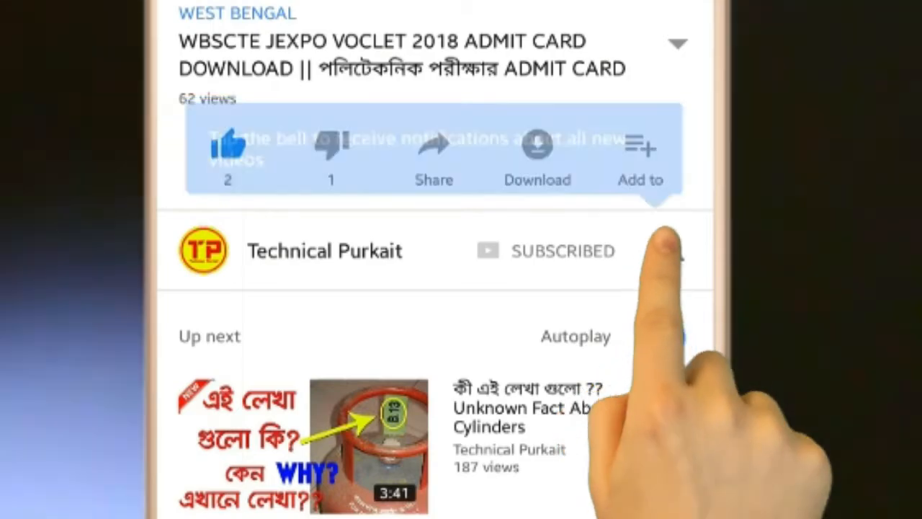
click(670, 250)
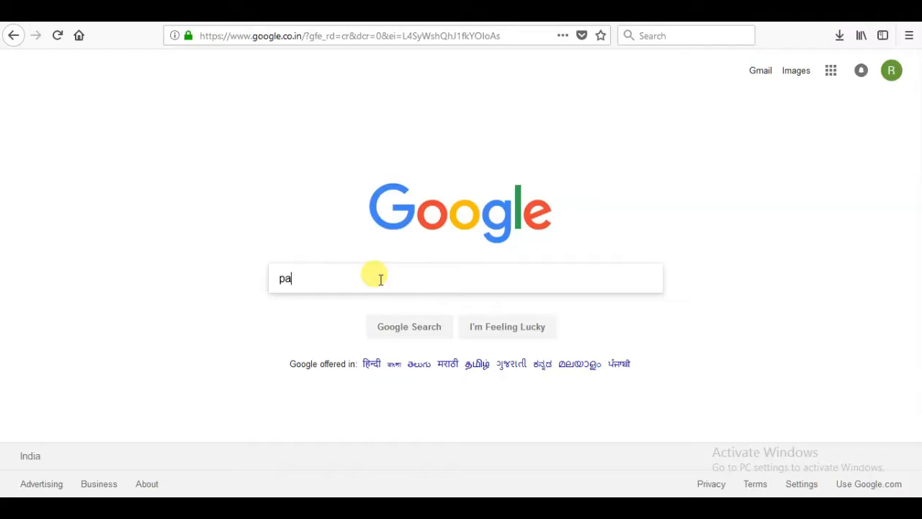
- Search Google for "pancard" and open the "Apply Online for PAN Card" result
text(ncard)
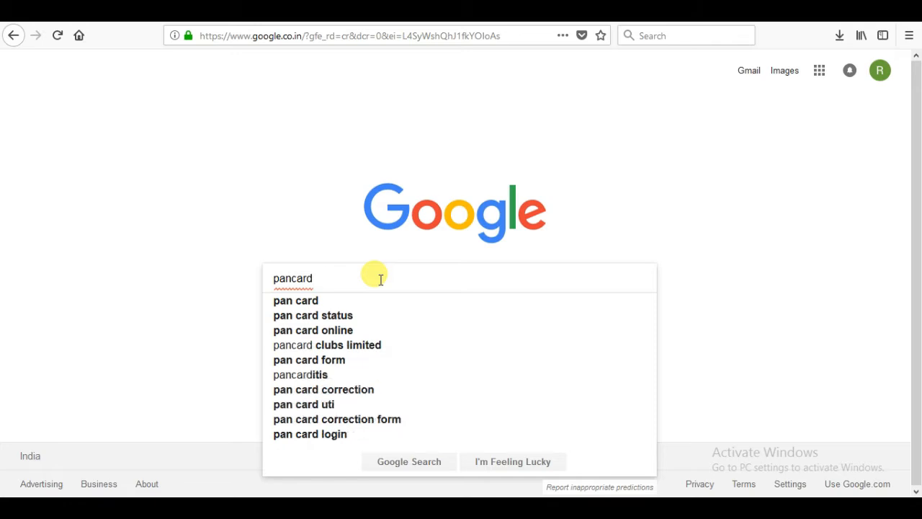
key(Return)
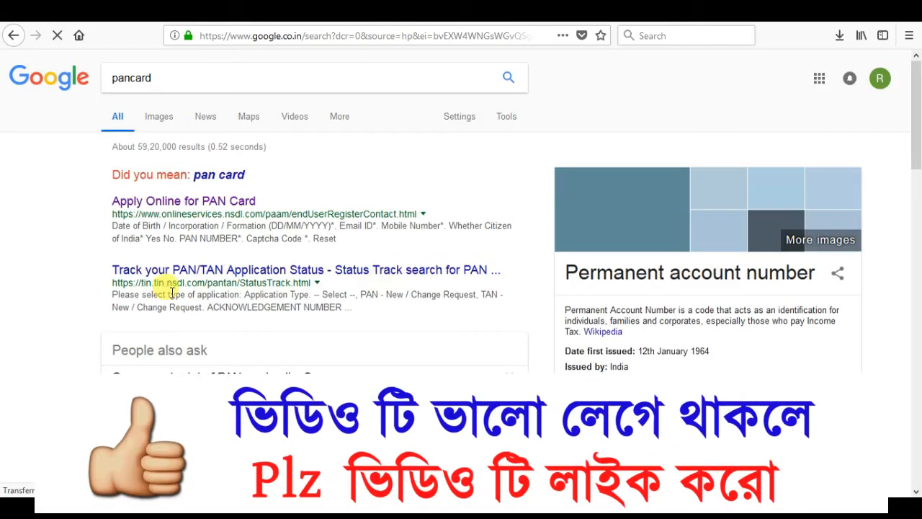
click(187, 202)
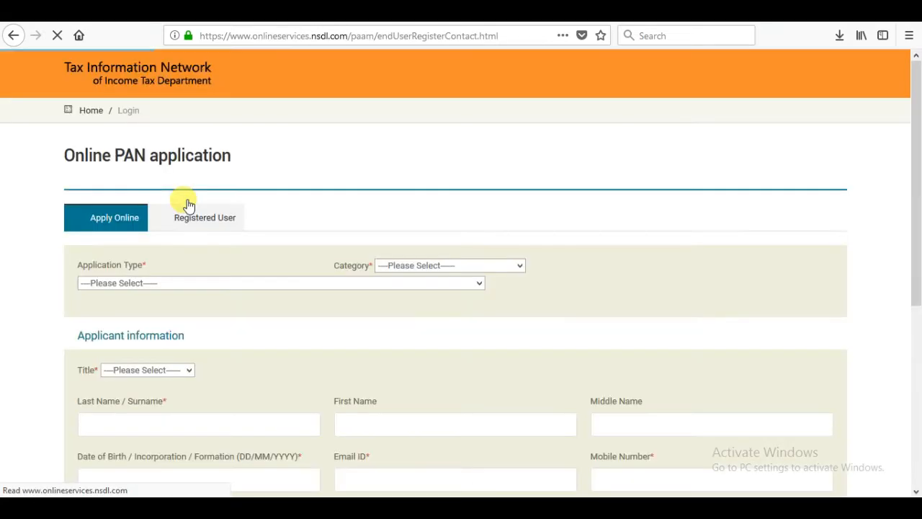
- Set the application type to "New PAN - Indian Citizen (Form 49A)" and the category to INDIVIDUAL
click(157, 295)
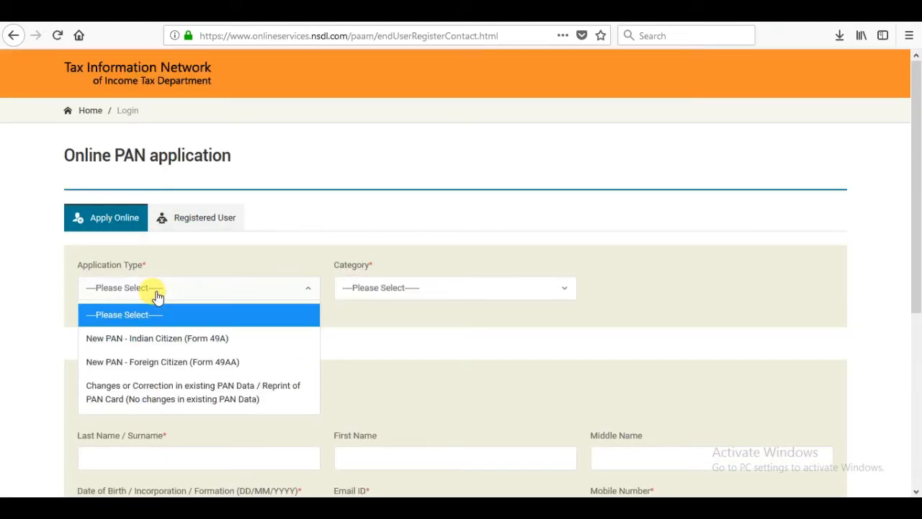
click(214, 342)
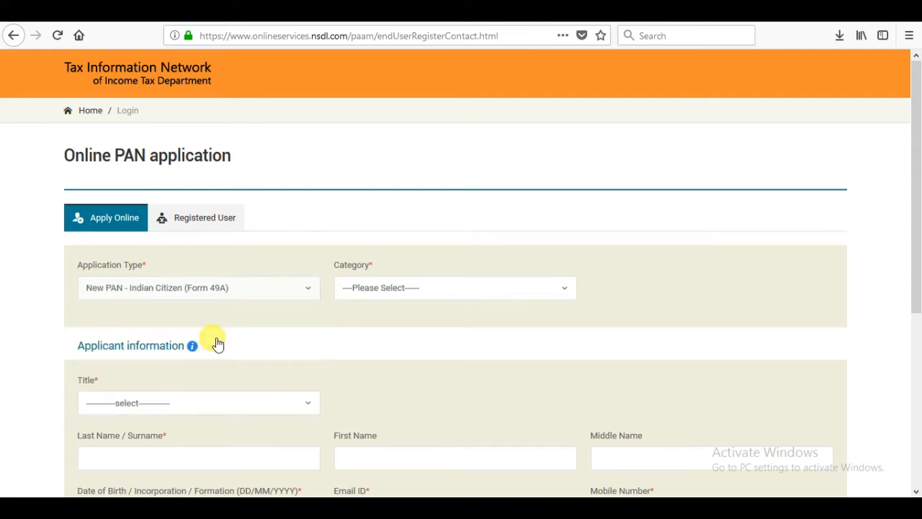
click(440, 293)
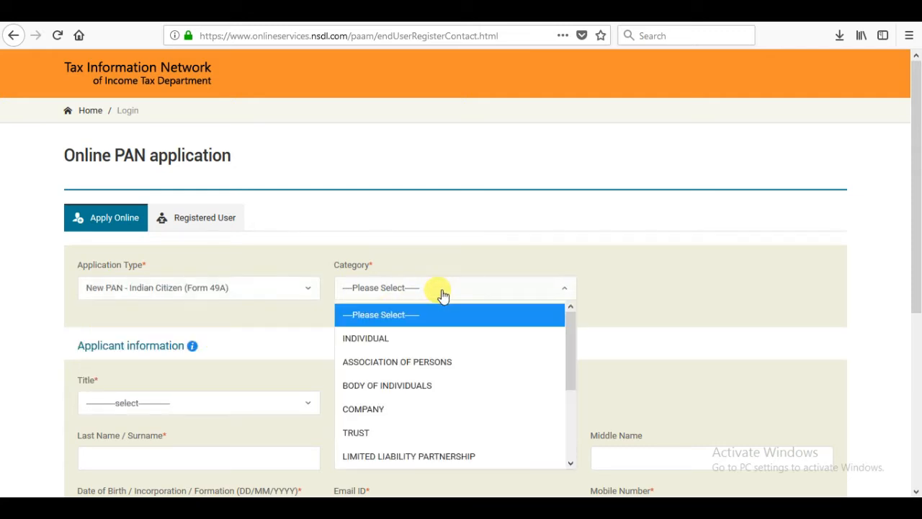
click(382, 340)
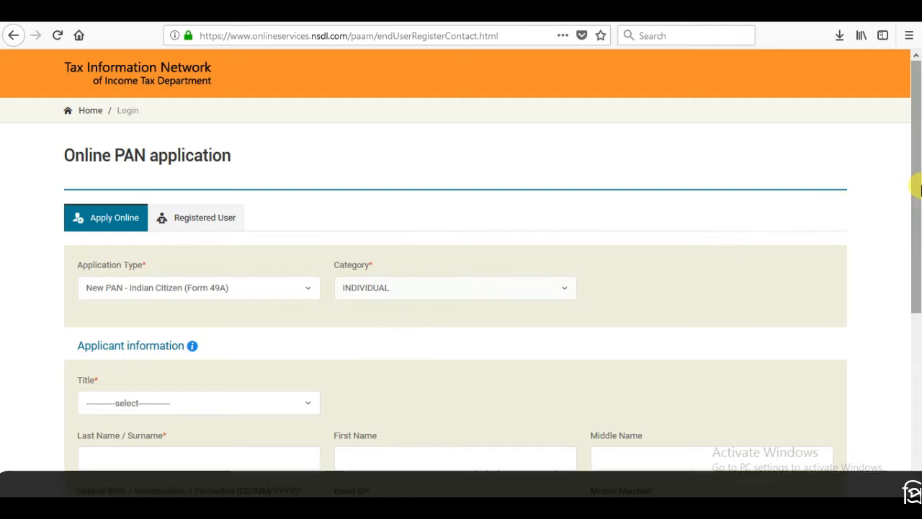
- Choose the title Smt and enter the applicant's last name and first name, leaving the middle name blank
drag(919, 189, 915, 251)
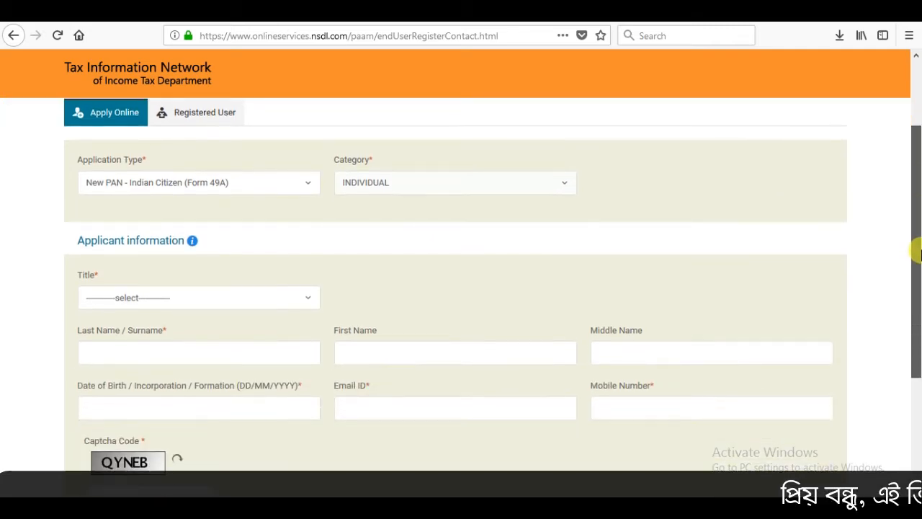
click(288, 306)
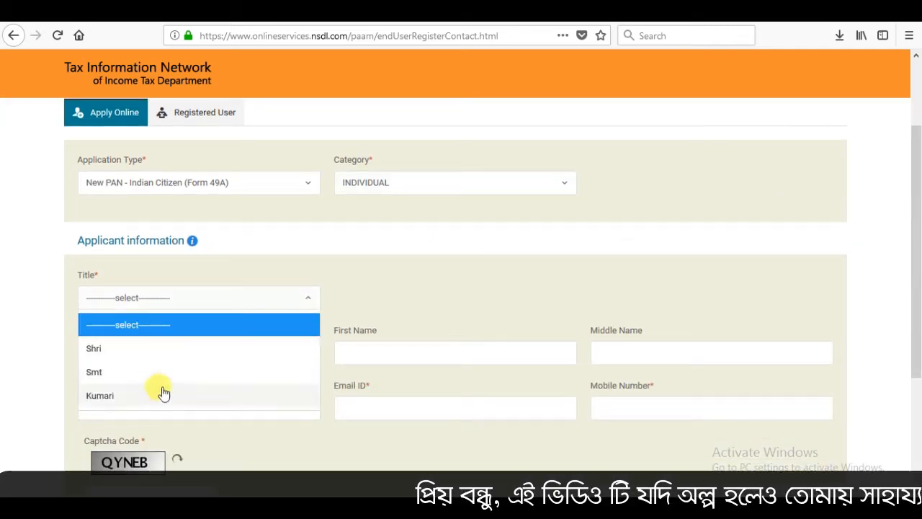
click(144, 373)
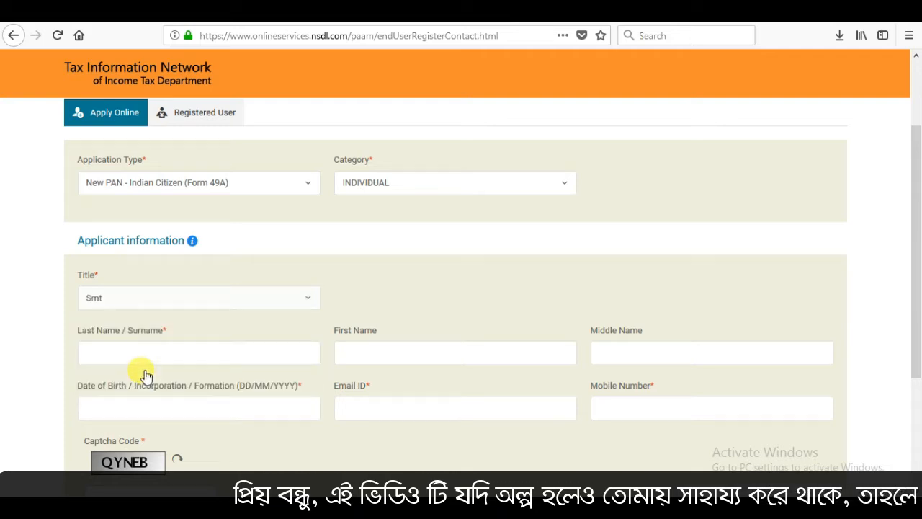
click(184, 356)
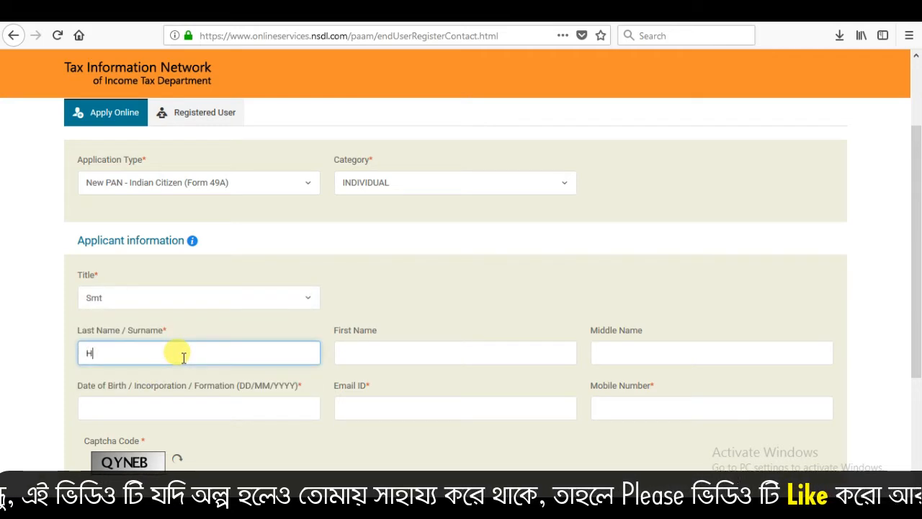
key(Tab)
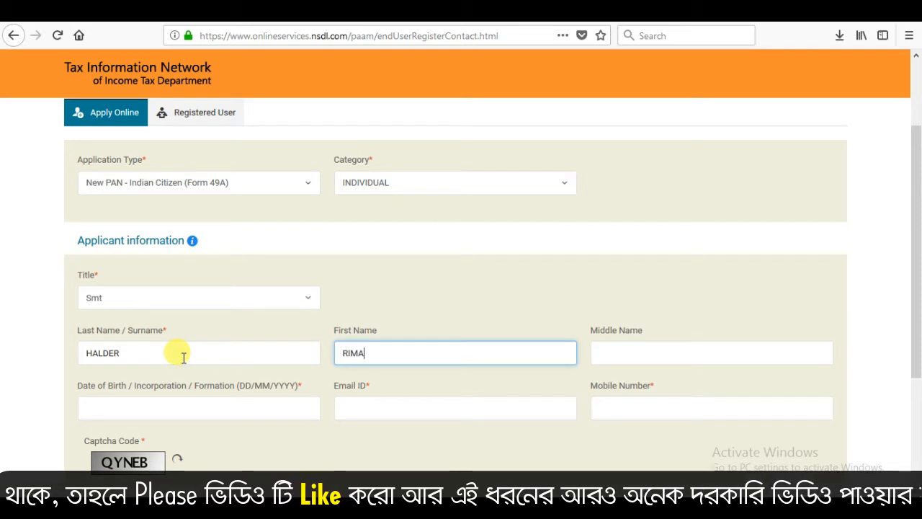
key(Tab)
key(Tab)
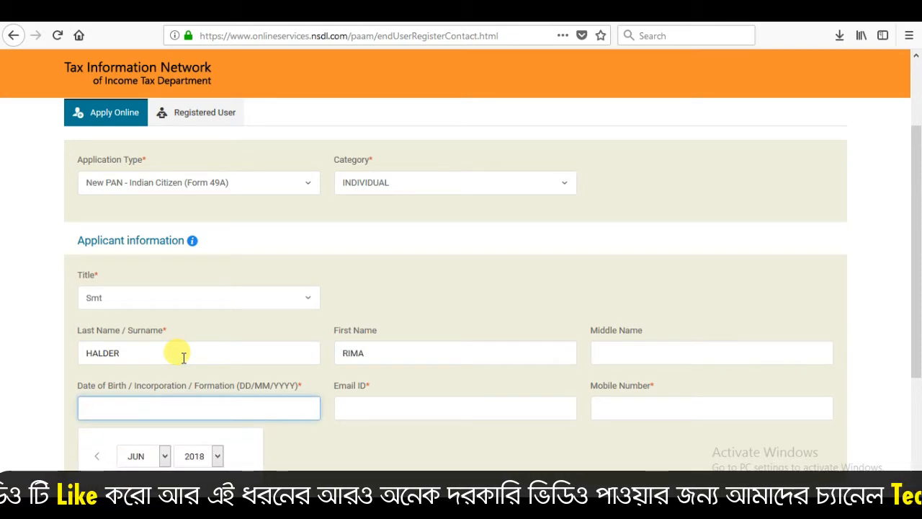
- Pick the applicant's date of birth from the calendar by choosing the year, month and day
drag(917, 214, 919, 297)
click(213, 270)
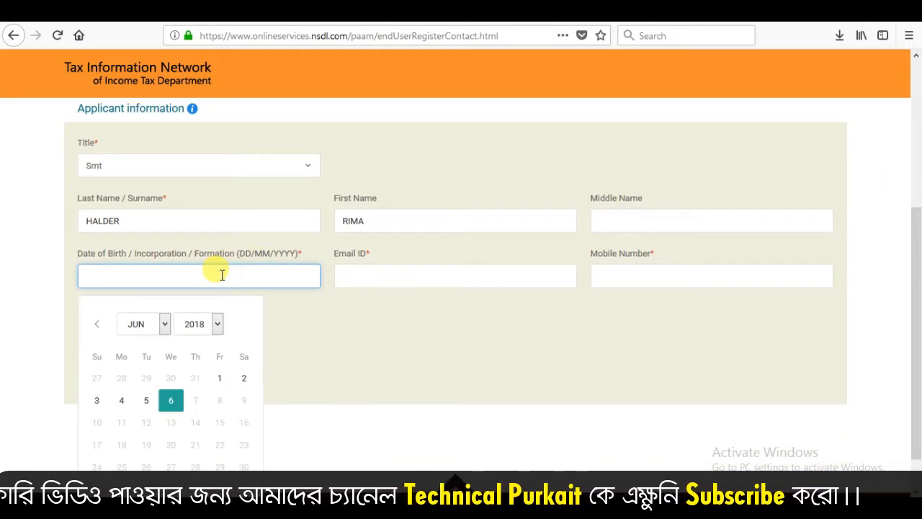
click(217, 324)
click(216, 62)
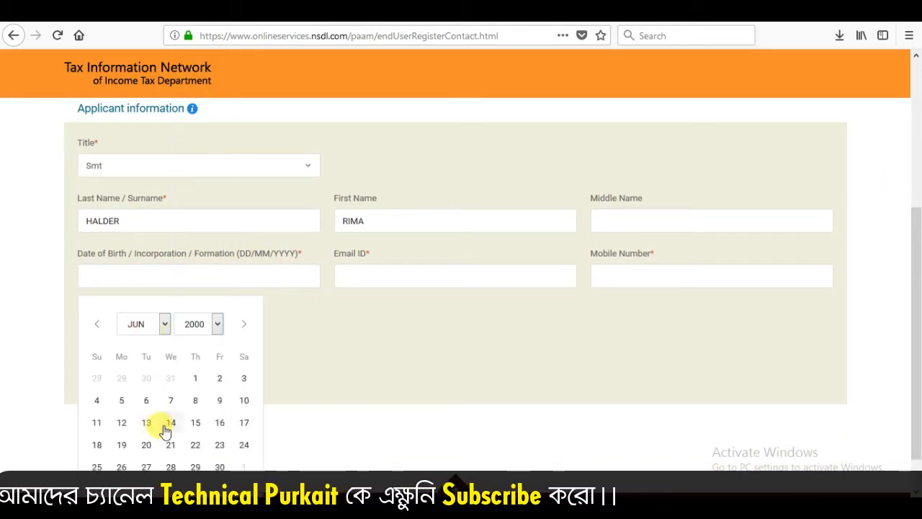
click(159, 324)
click(134, 195)
click(95, 423)
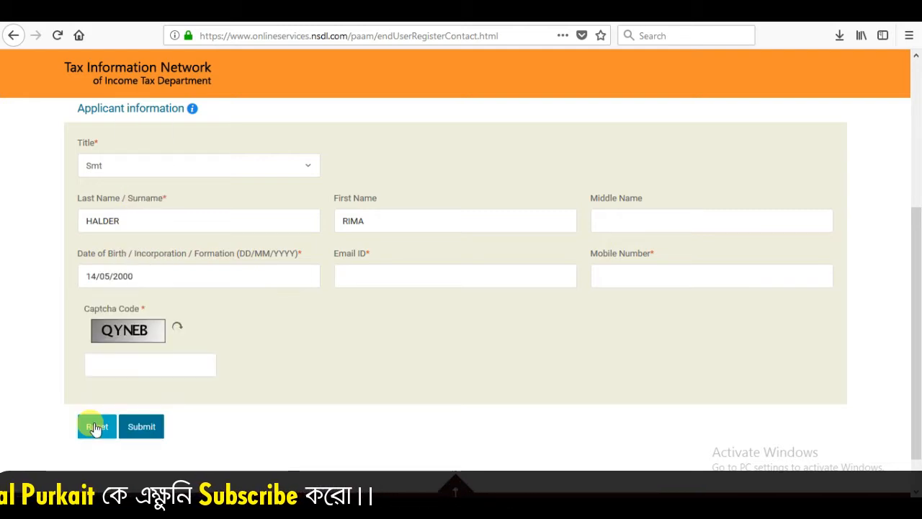
- Submit the registration with the applicant's email ID, mobile number and captcha code, and continue with the PAN application form
click(383, 273)
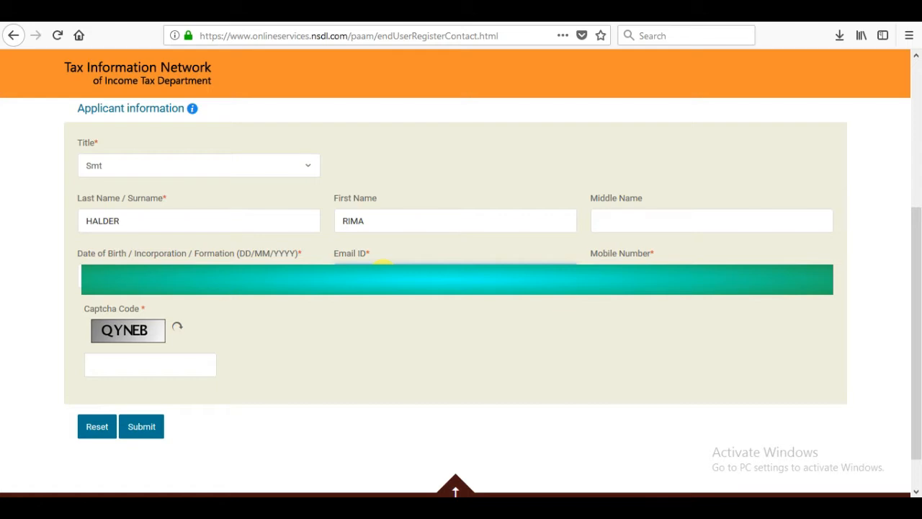
click(169, 364)
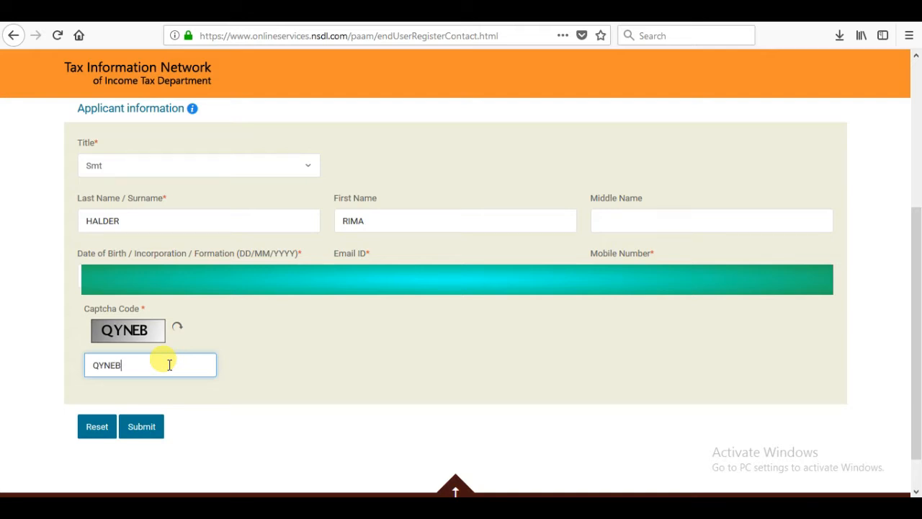
click(132, 429)
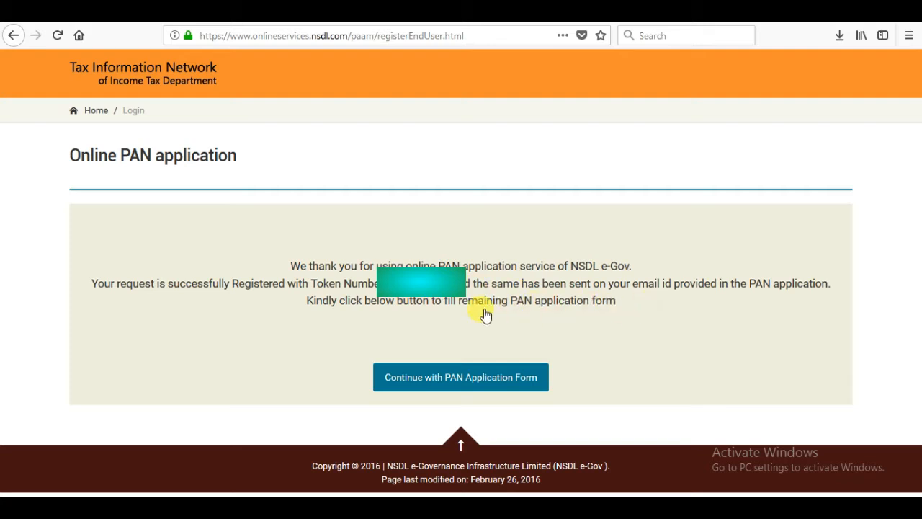
click(456, 382)
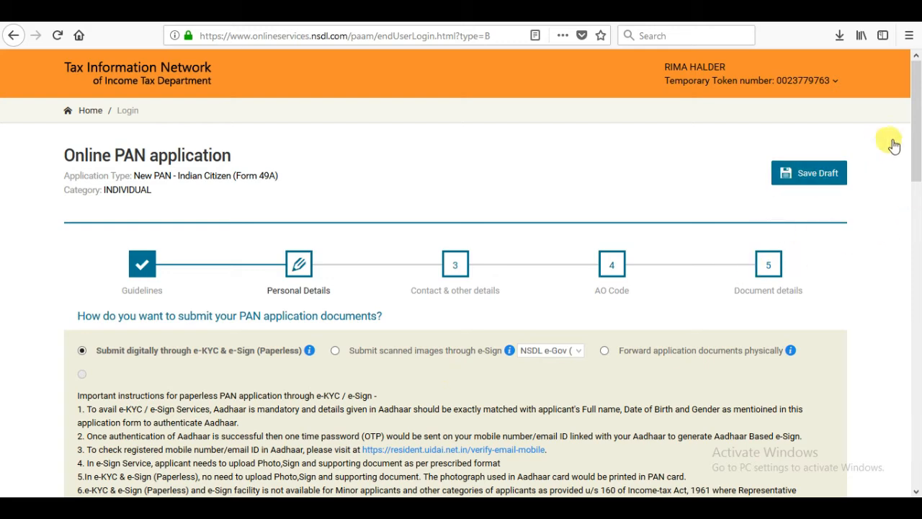
- Enter the applicant's Aadhaar number and keep Smt as the title in the personal details
drag(919, 137, 916, 235)
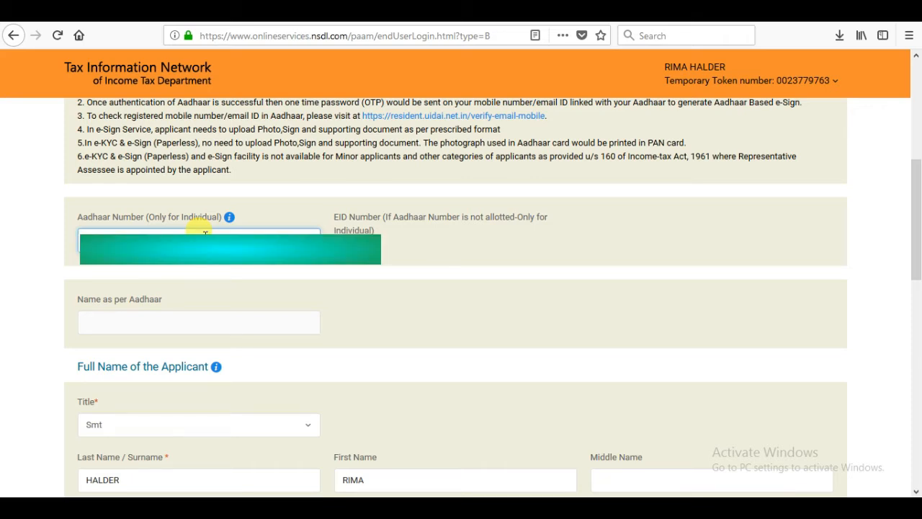
click(219, 428)
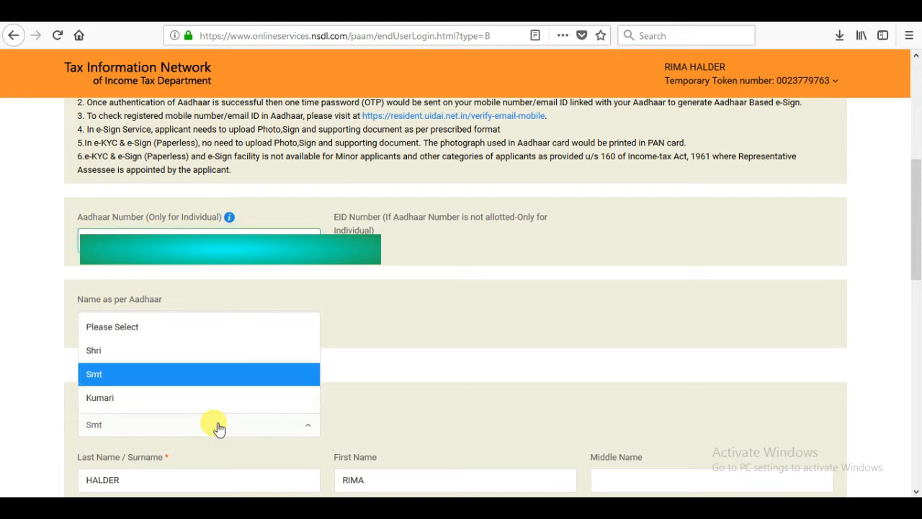
click(245, 383)
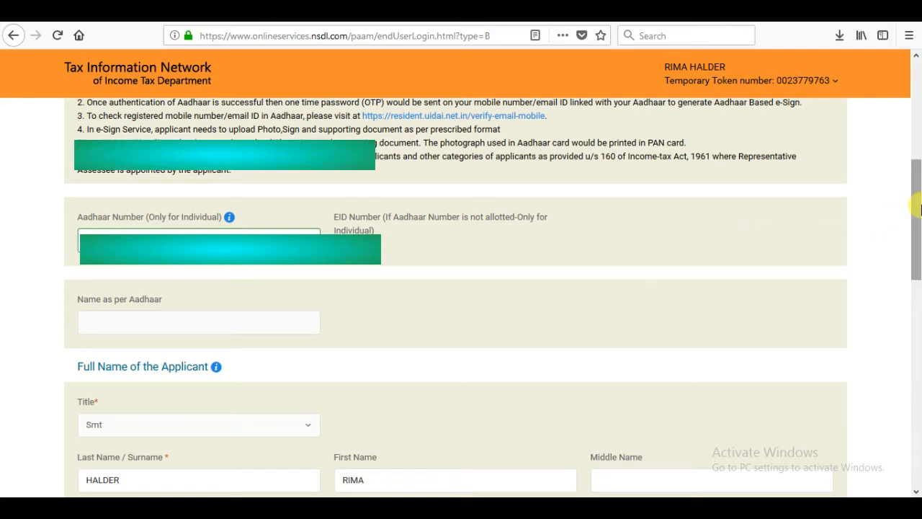
- Set the applicant's gender to Female in the personal details
drag(915, 217, 917, 238)
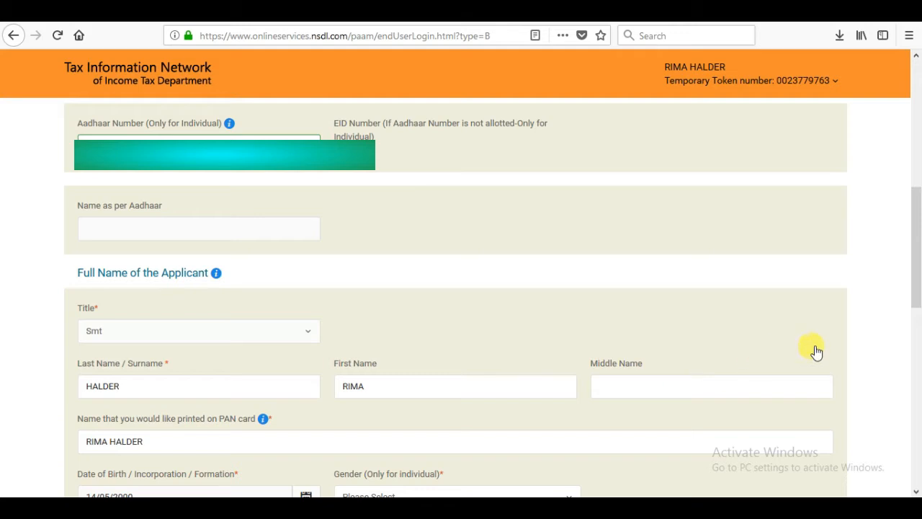
drag(917, 260, 917, 317)
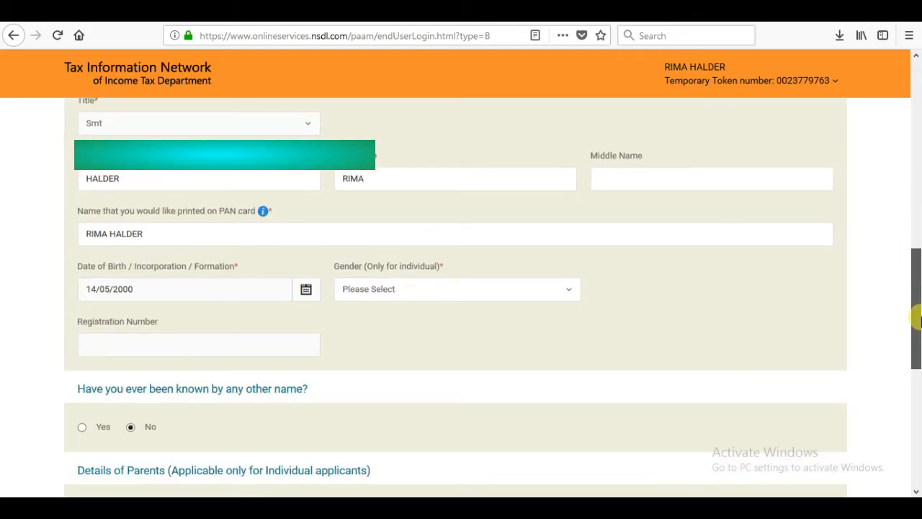
click(541, 290)
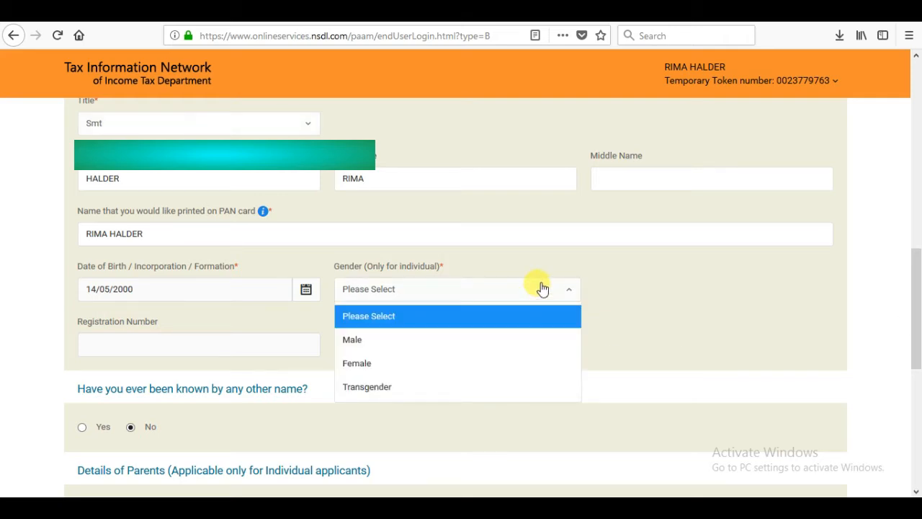
click(384, 365)
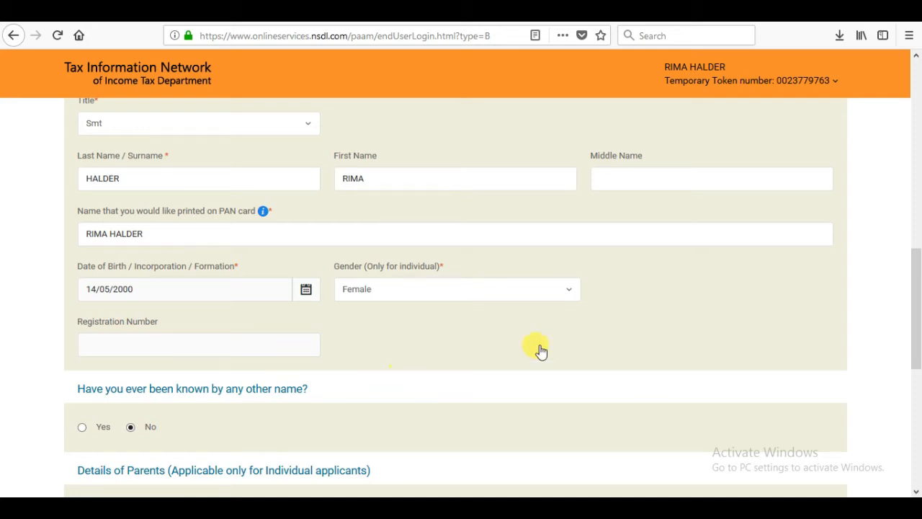
- Enter the father's last name and first name in the parents' details and proceed to the contact and other details
scroll(265, 369, down, 5)
click(265, 369)
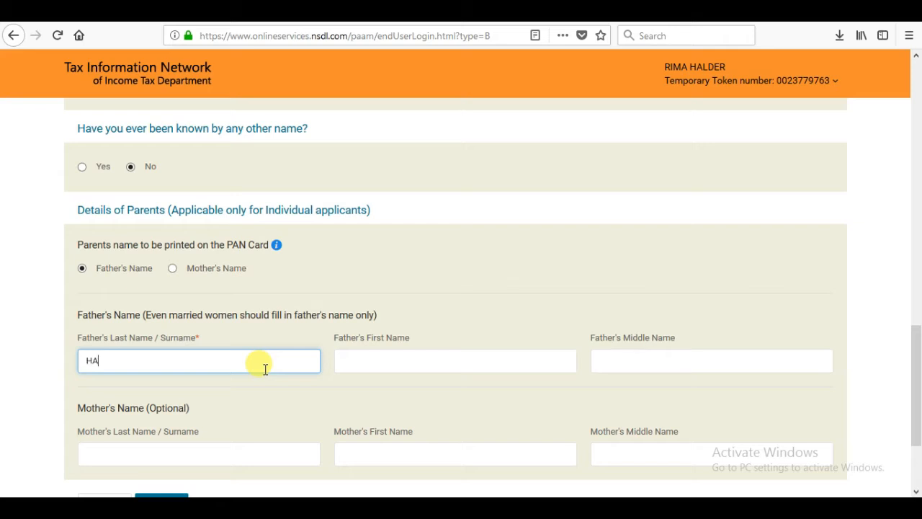
key(Tab)
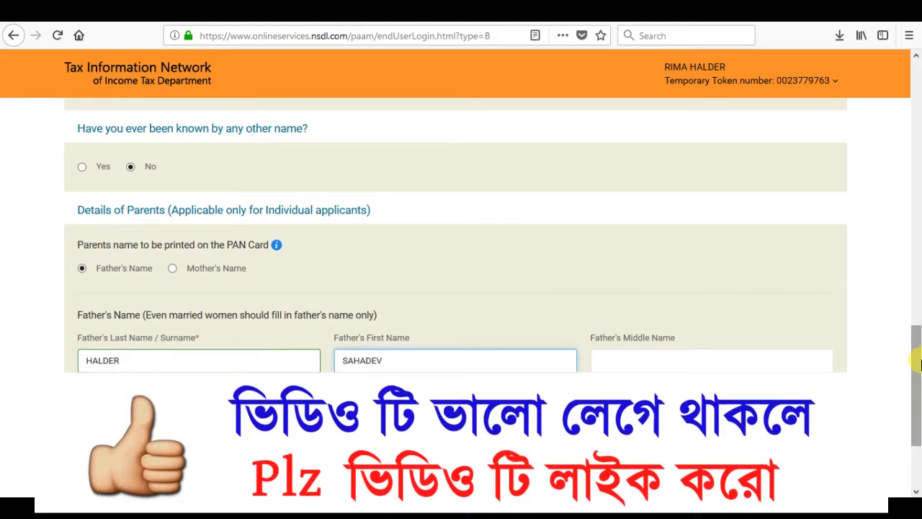
scroll(914, 346, down, 4)
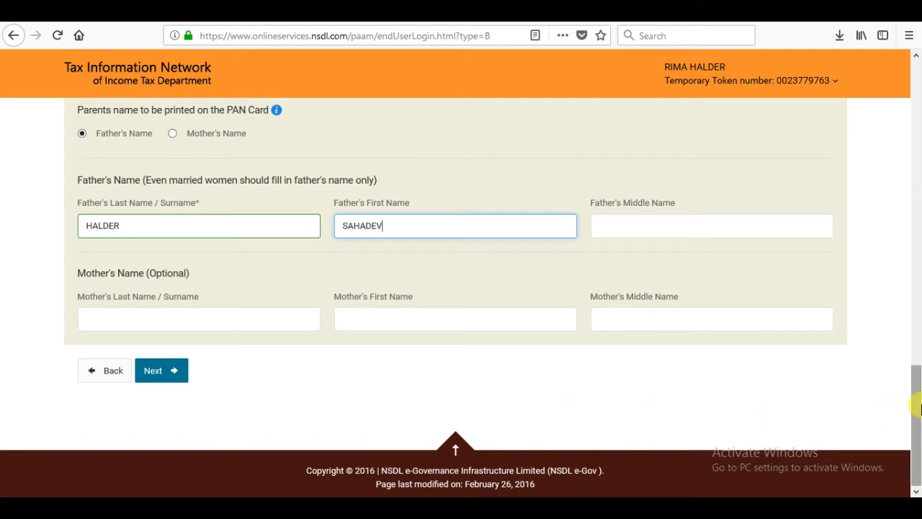
mouse_move(917, 407)
mouse_down()
mouse_move(918, 344)
mouse_move(917, 408)
mouse_up()
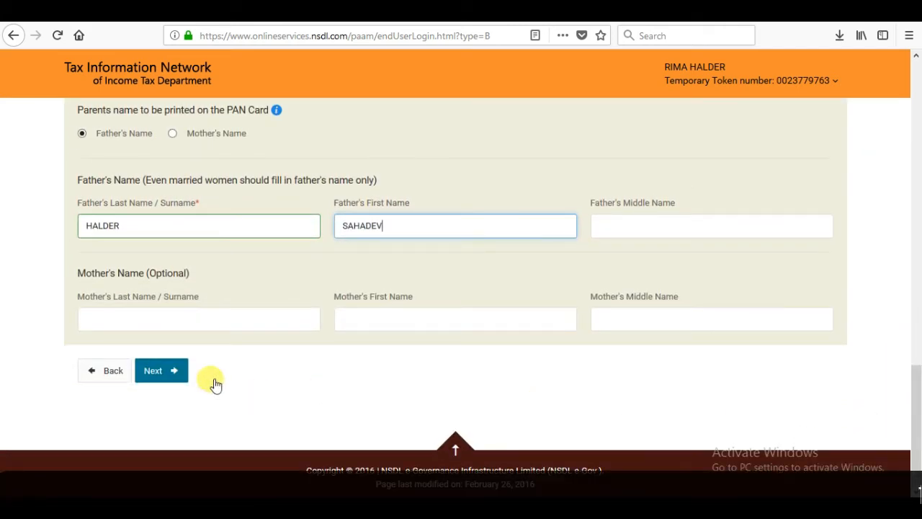
click(172, 370)
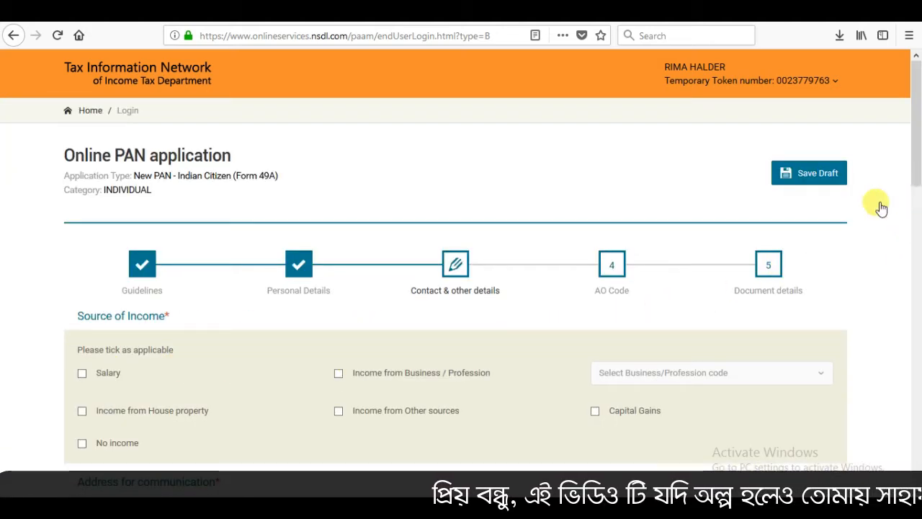
- Mark "No income" as the applicant's source of income
drag(917, 151, 918, 189)
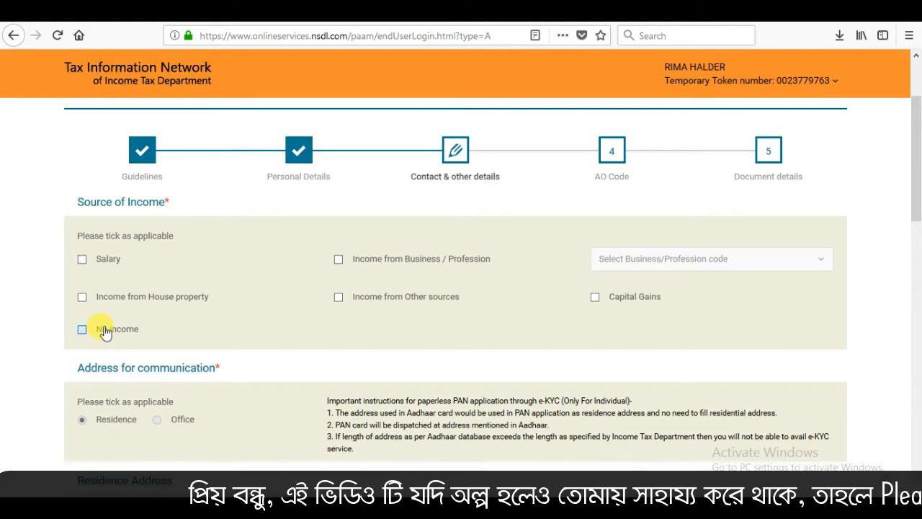
click(104, 331)
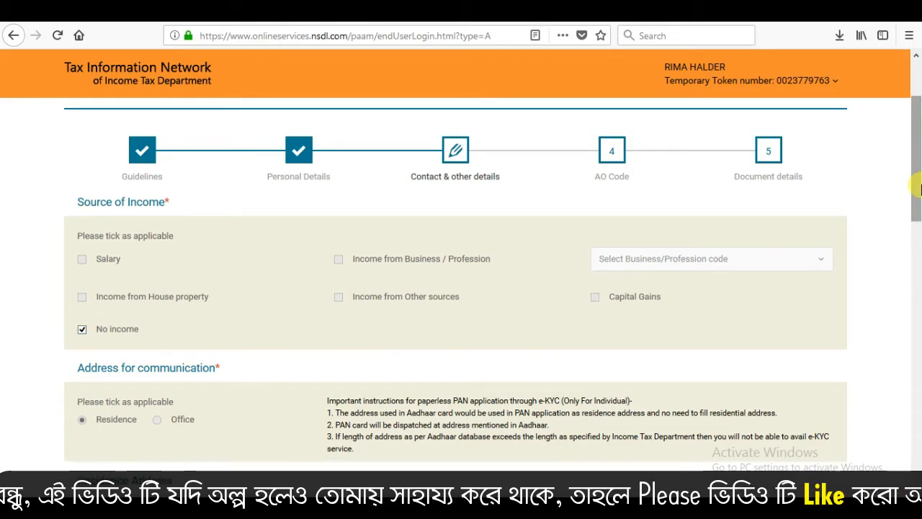
- Set the country code in the telephone and email details to INDIA (91)
drag(918, 188, 917, 279)
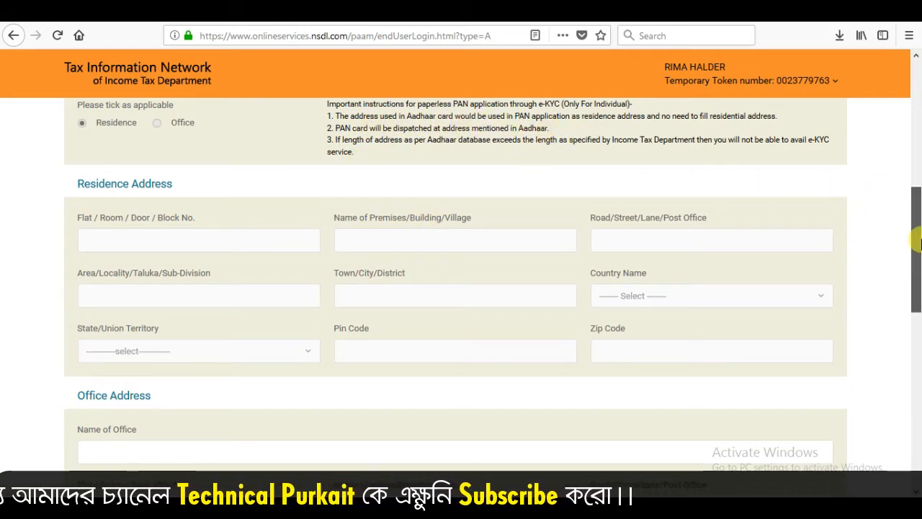
scroll(918, 241, up, 3)
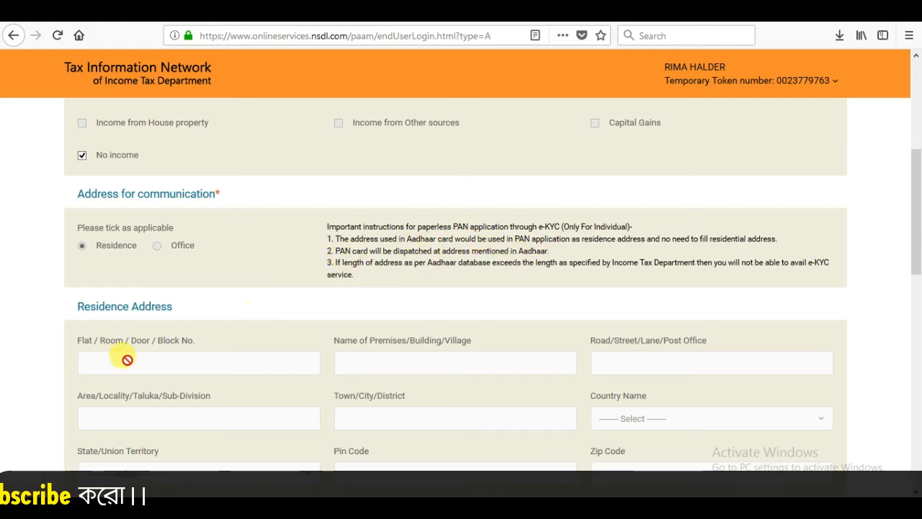
drag(918, 202, 918, 288)
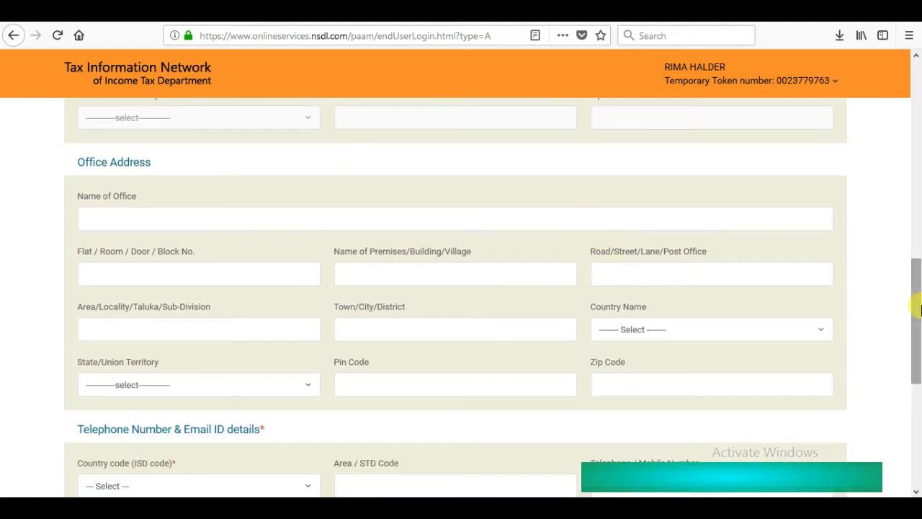
drag(917, 304, 917, 352)
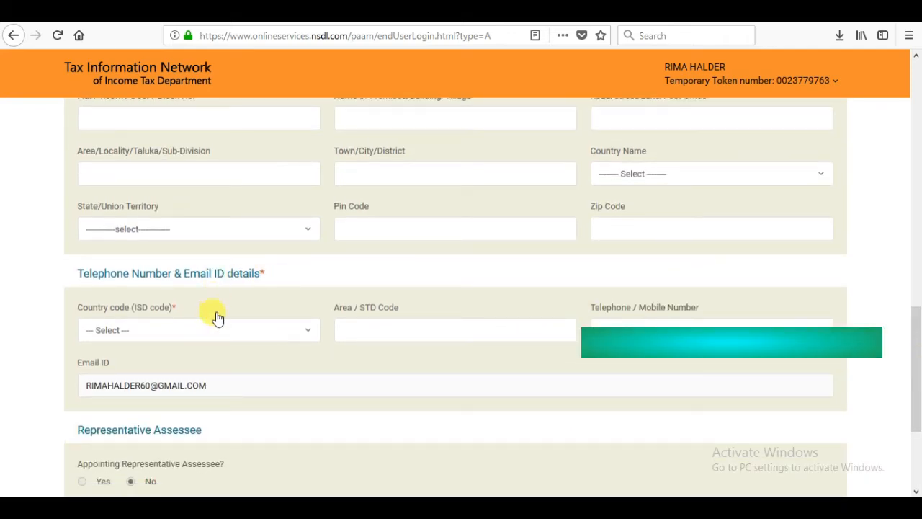
click(212, 335)
text(i)
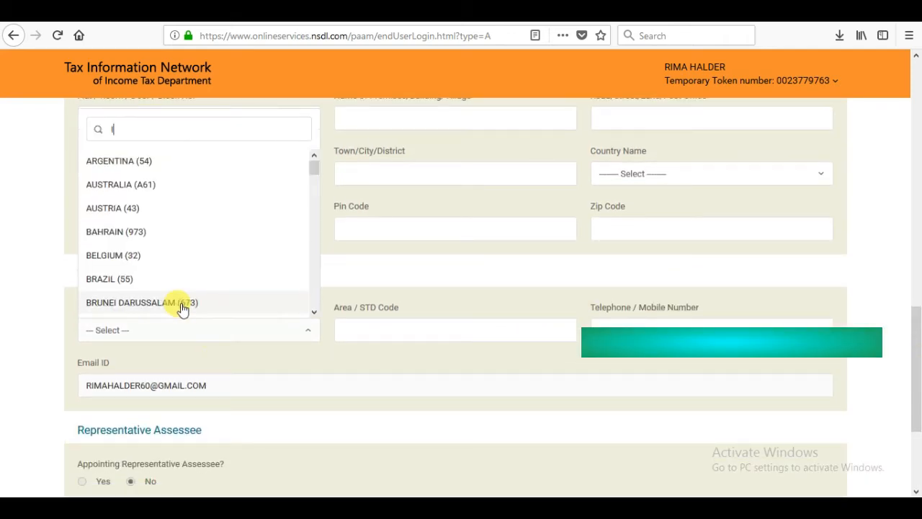
text(n)
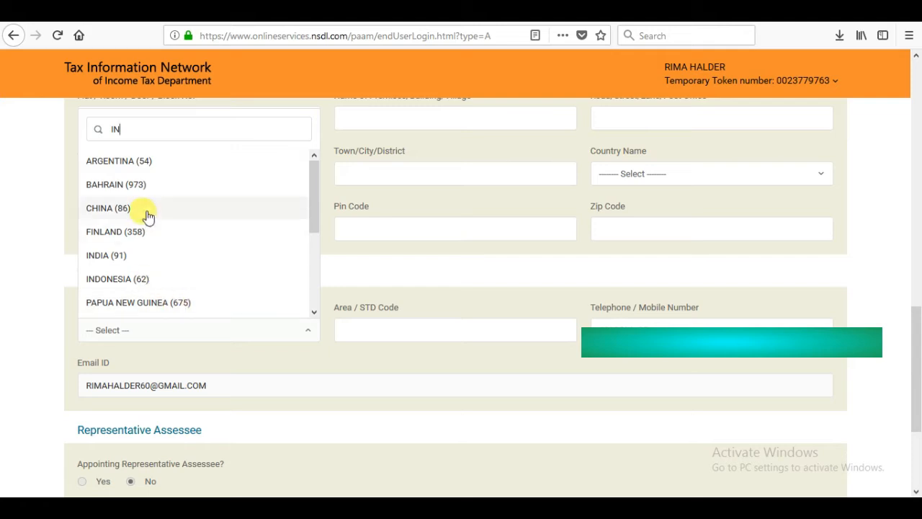
click(130, 261)
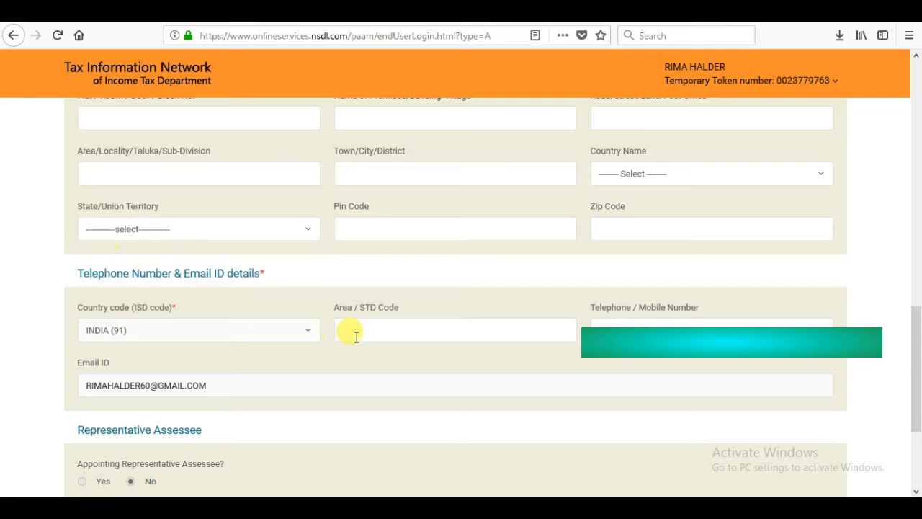
- Enter 0 as the area/STD code and proceed to the AO code section
click(376, 333)
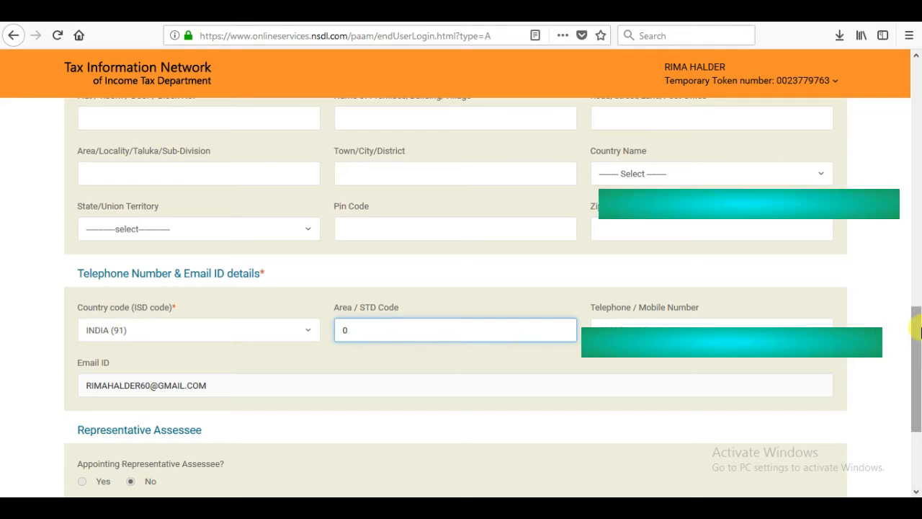
drag(914, 329, 919, 368)
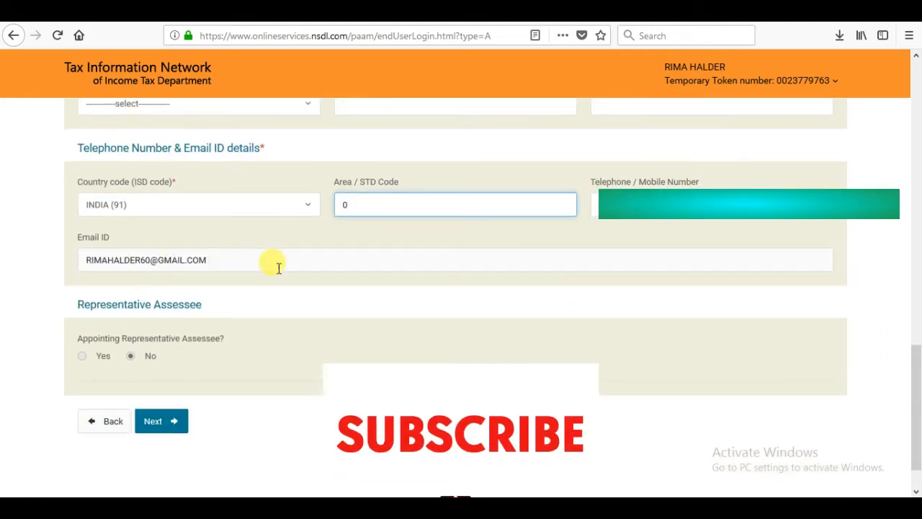
click(172, 420)
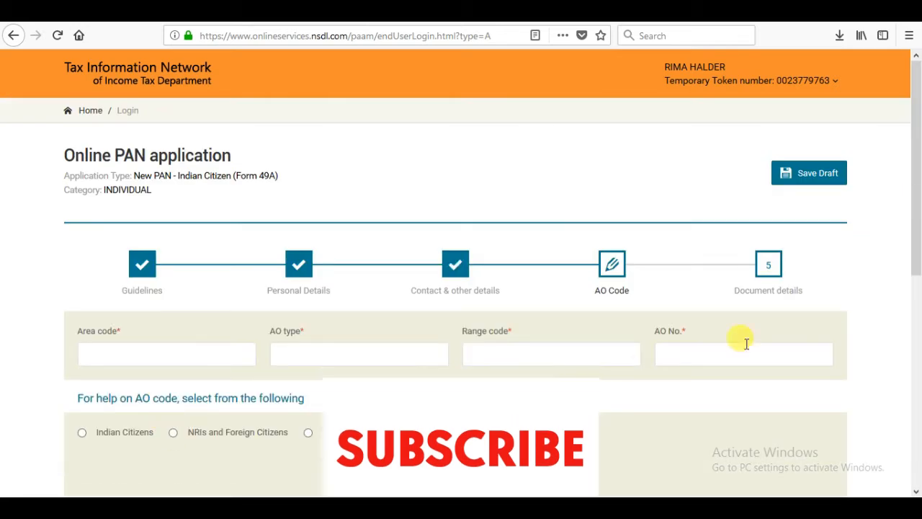
- Look up the AO codes for Indian Citizens with West Bengal as the state and Kolkata as the city
drag(915, 234, 916, 270)
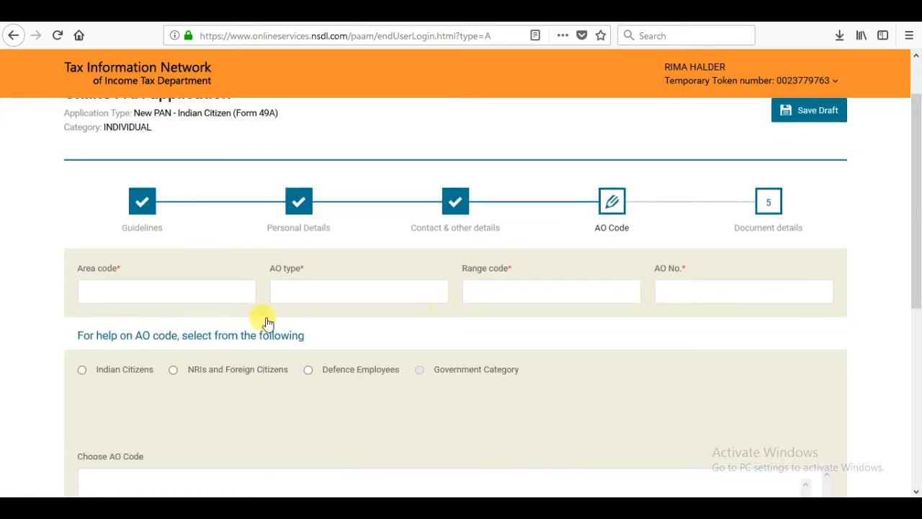
click(82, 369)
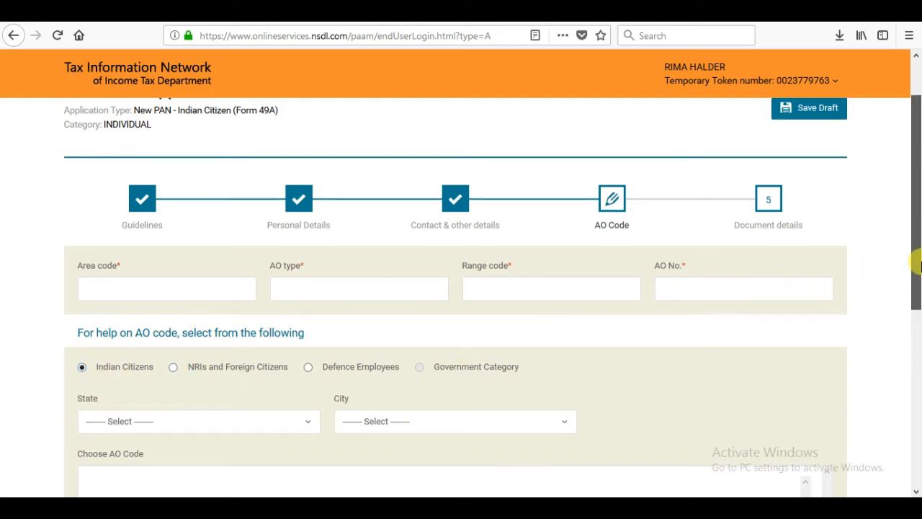
drag(912, 256, 914, 304)
click(287, 336)
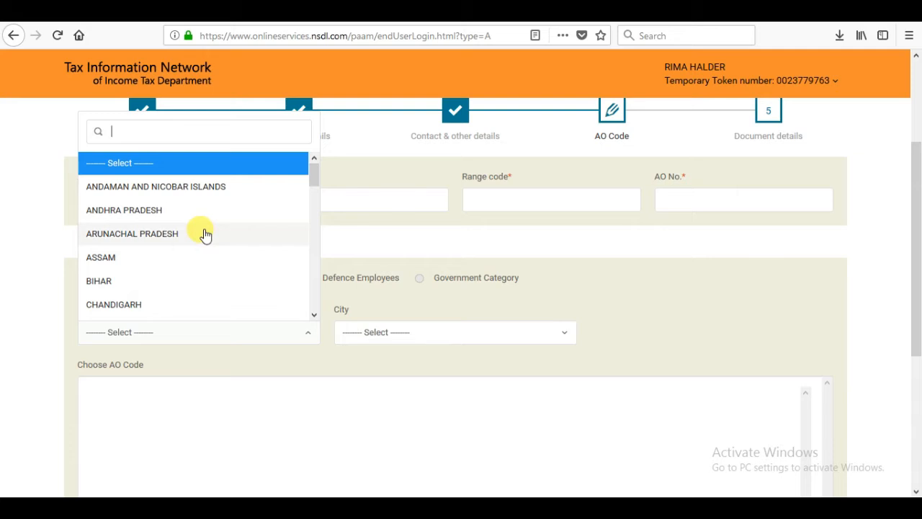
text(WE)
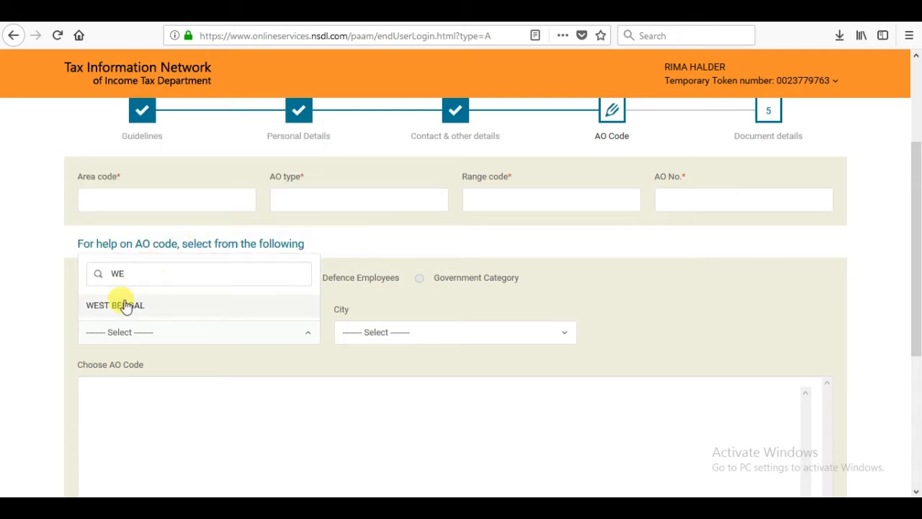
click(124, 305)
click(414, 340)
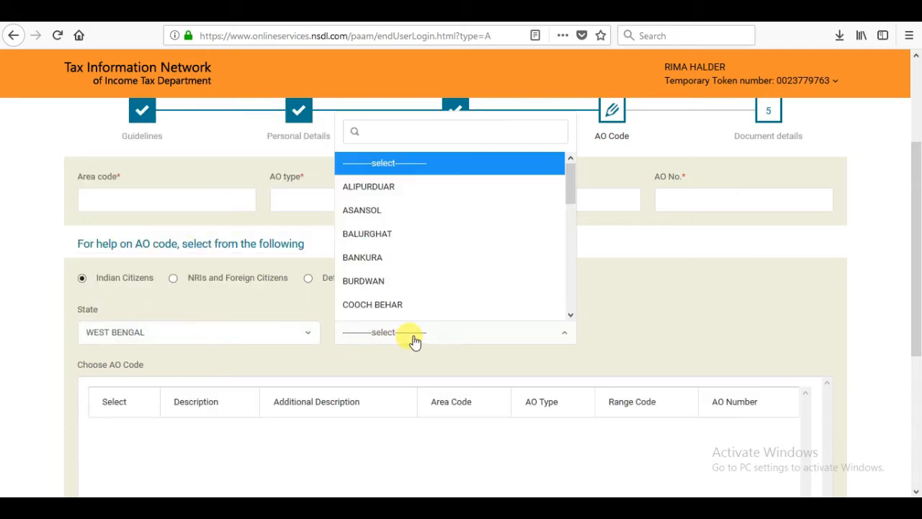
text(KOL)
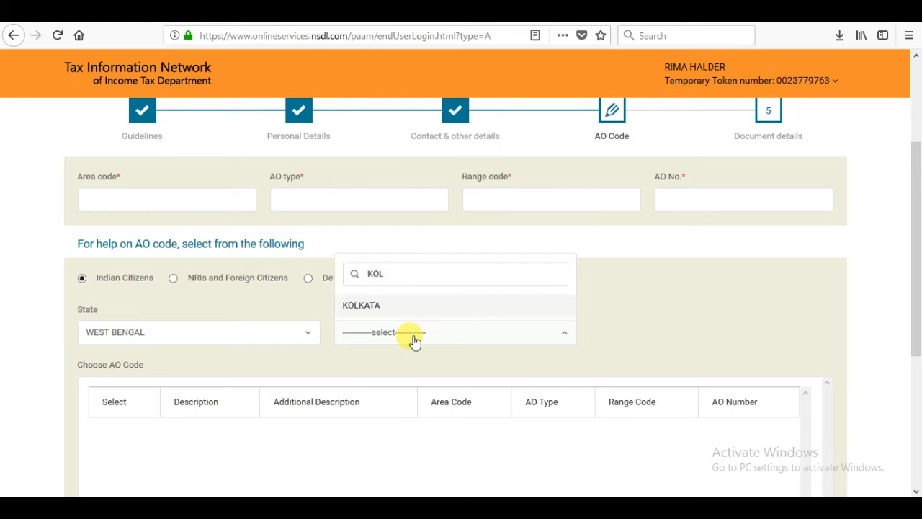
key(Return)
- Choose the AO code of WARD 15(4), KOLKATA and proceed to the document details
drag(916, 223, 918, 324)
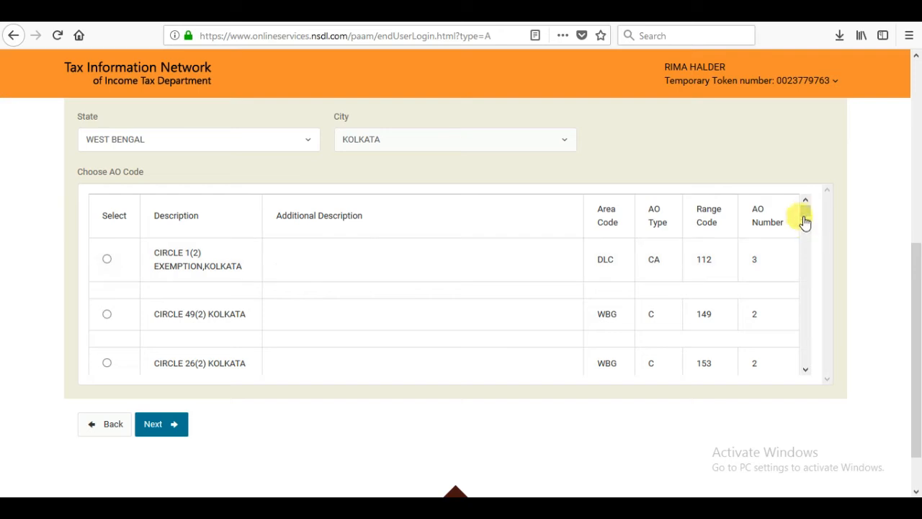
drag(807, 216, 809, 358)
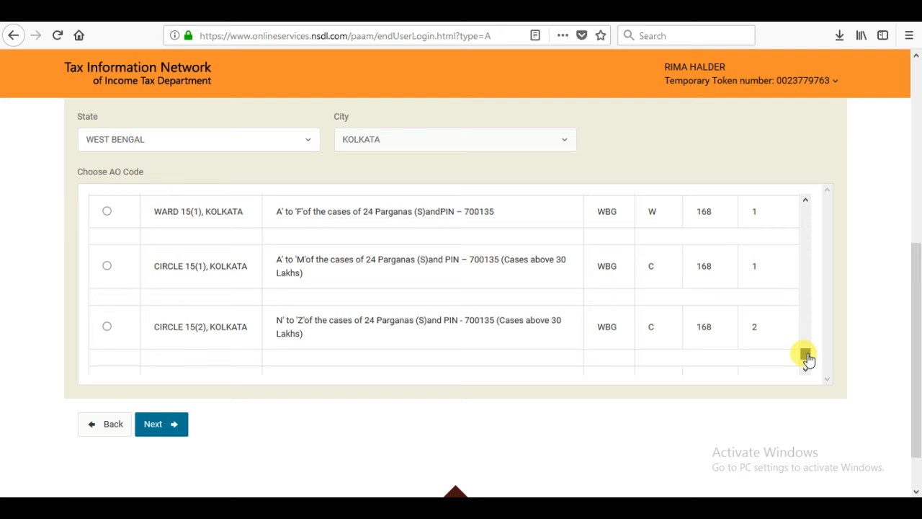
drag(809, 358, 808, 360)
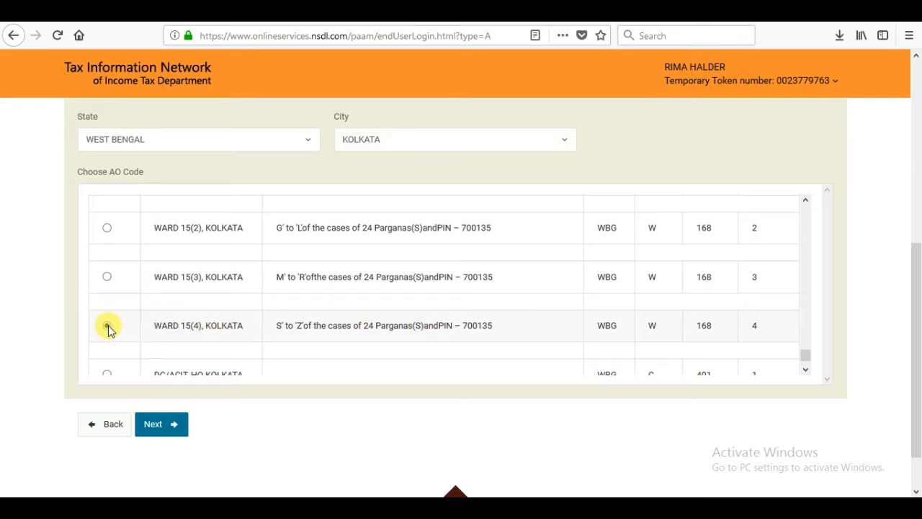
click(107, 326)
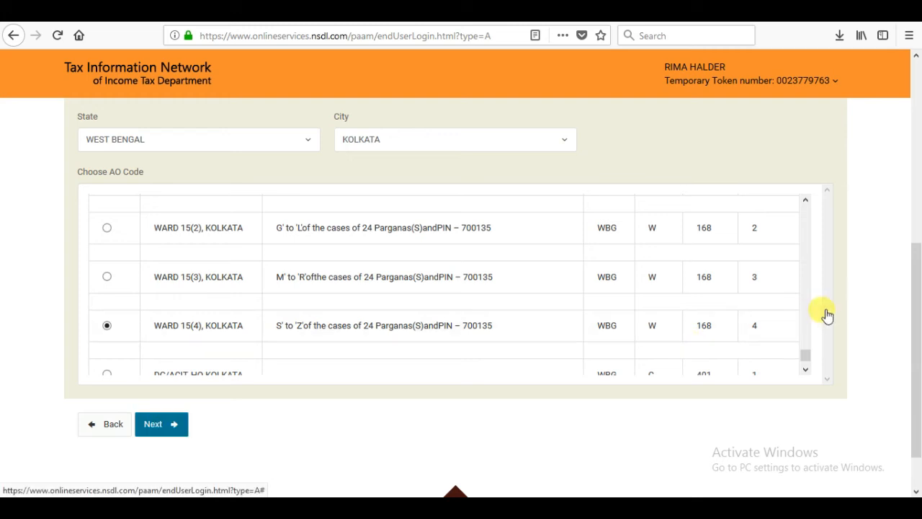
drag(916, 282, 916, 348)
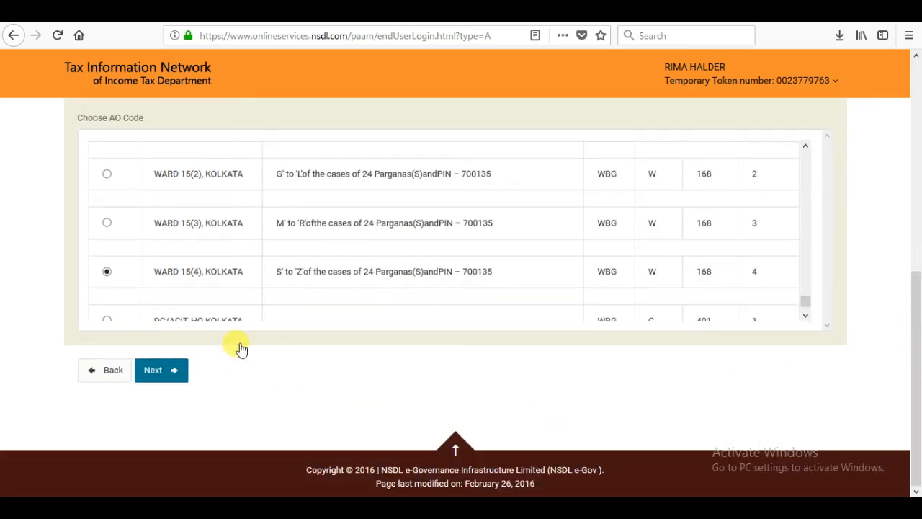
click(161, 370)
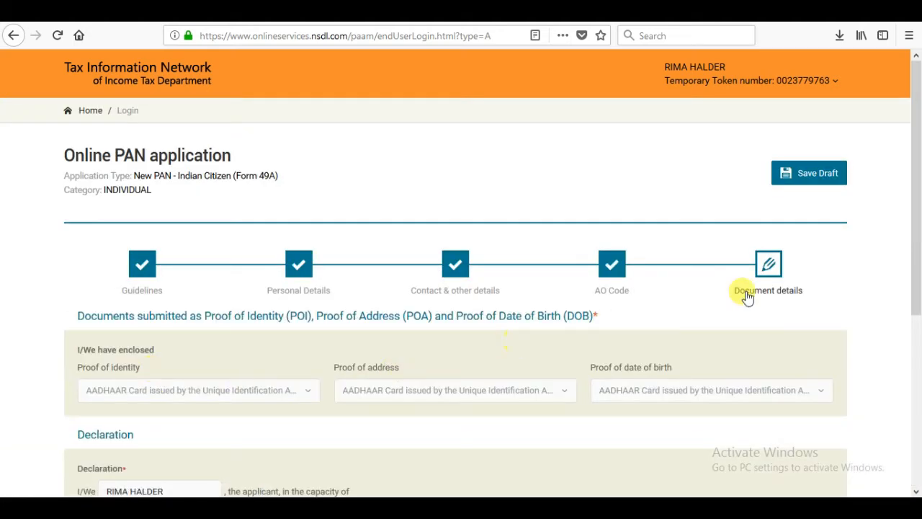
- Set the applicant's capacity in the declaration to Himself/Herself
drag(918, 187, 915, 253)
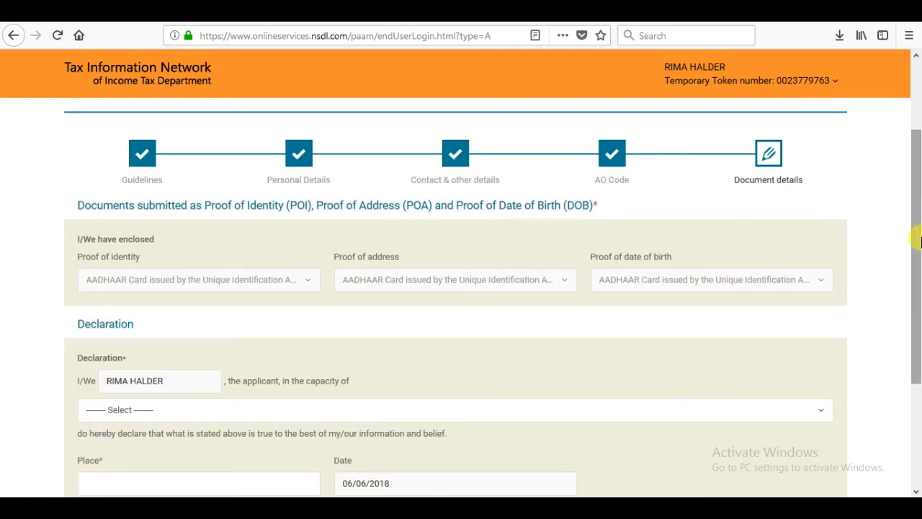
drag(917, 230, 917, 288)
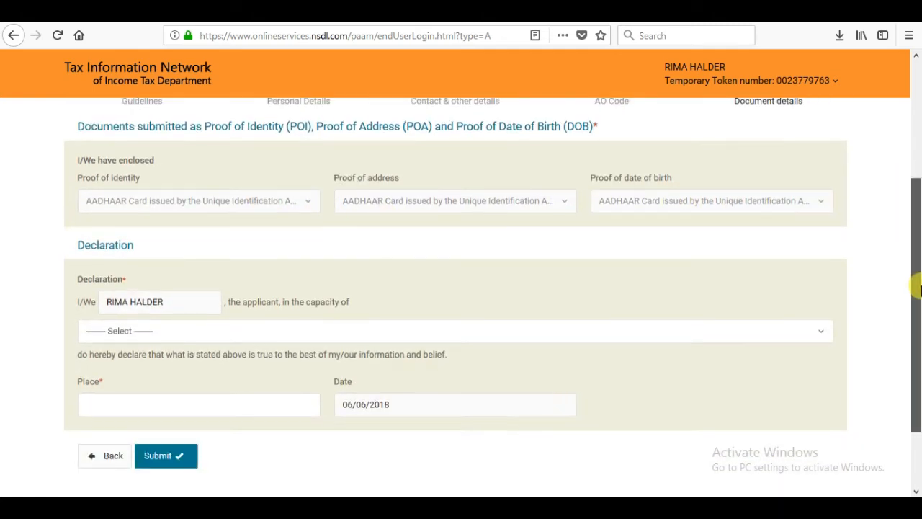
click(222, 335)
click(164, 389)
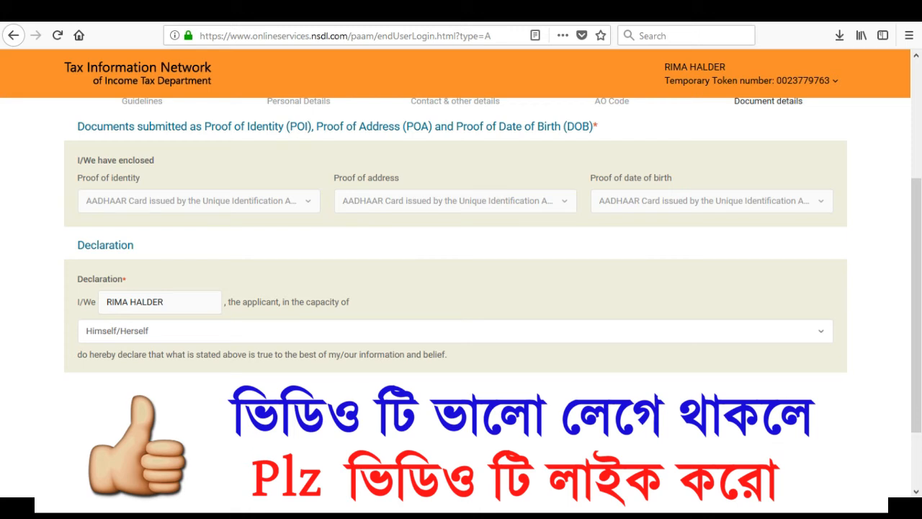
- Enter SUBHASGRAM as the place of the declaration and submit the application form
click(144, 404)
text(SUBHASGRAM)
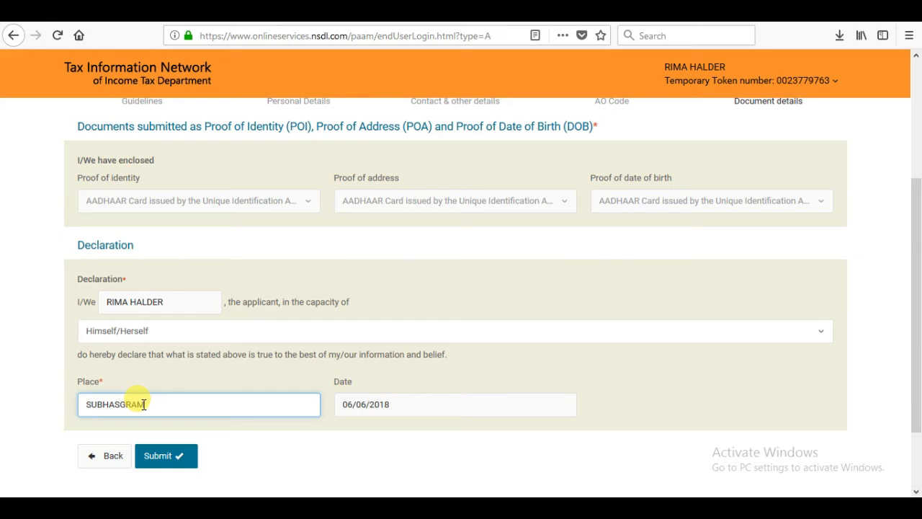
click(173, 461)
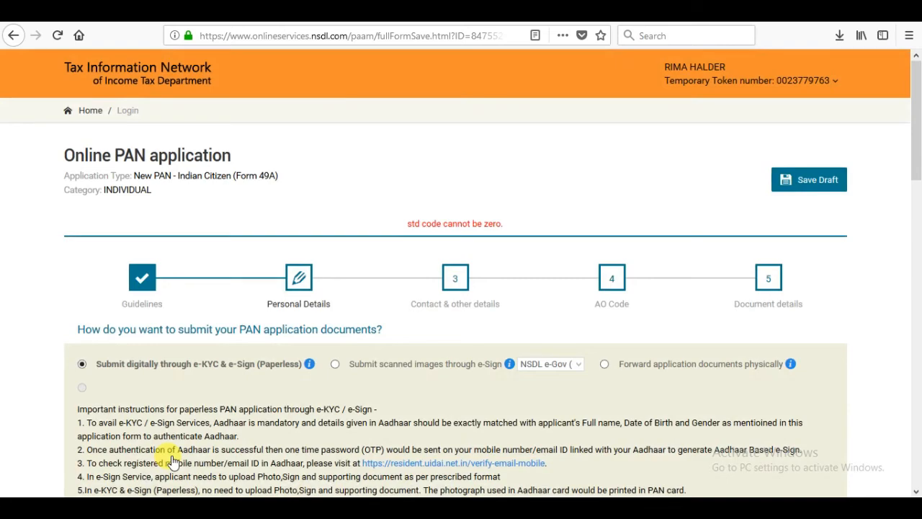
- Go back through the contact and document details and submit the application form again
drag(916, 129, 919, 389)
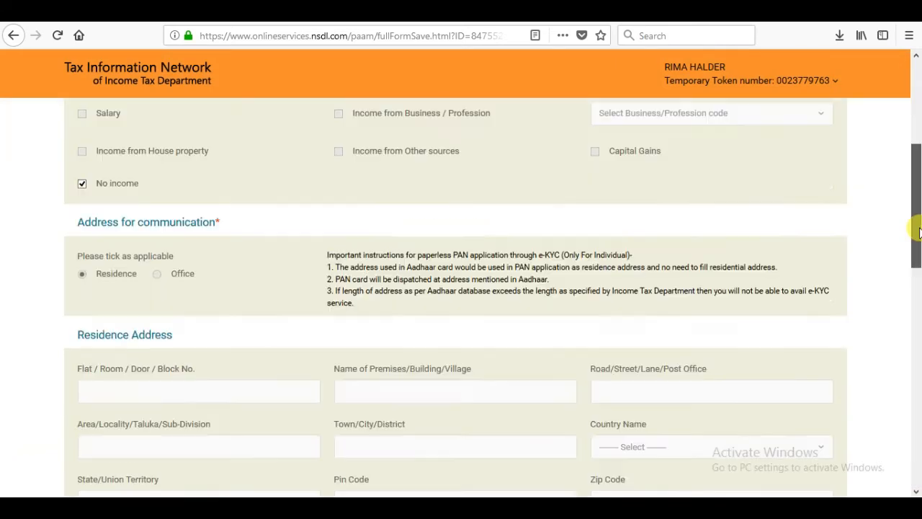
scroll(902, 269, down, 3)
scroll(901, 268, up, 2)
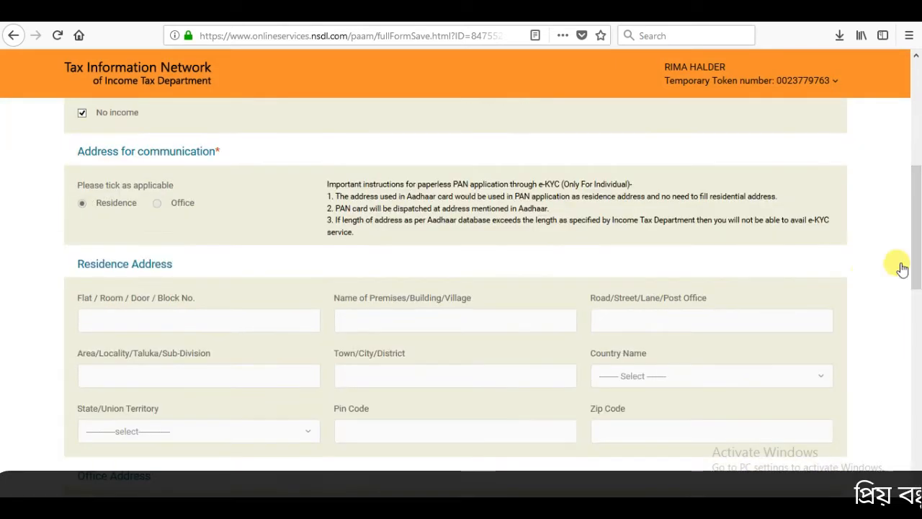
scroll(504, 290, down, 5)
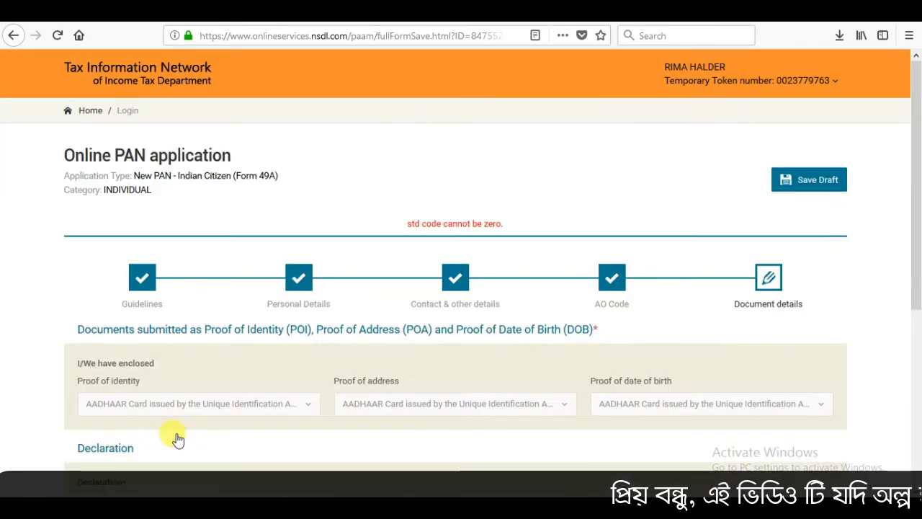
scroll(178, 439, down, 5)
click(167, 371)
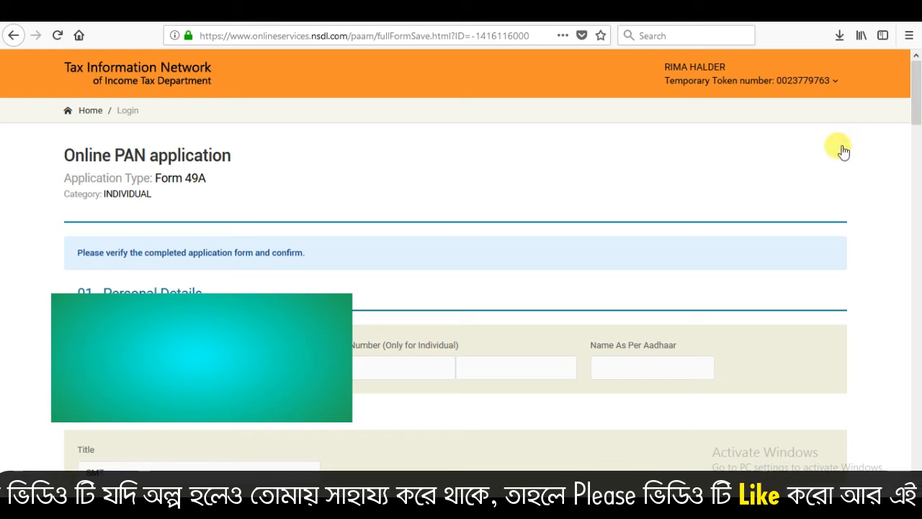
- Review the completed application from the personal details down to the declaration and reopen the form for editing
drag(917, 106, 918, 165)
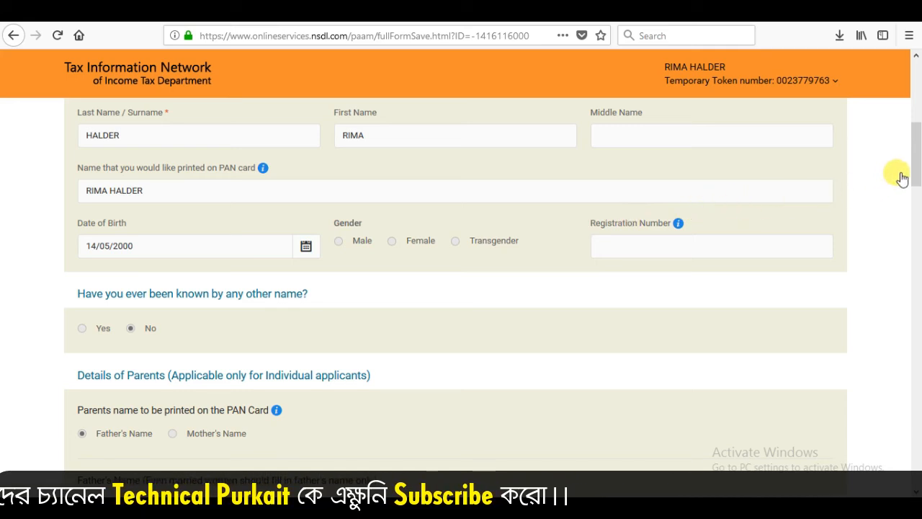
drag(916, 169, 917, 430)
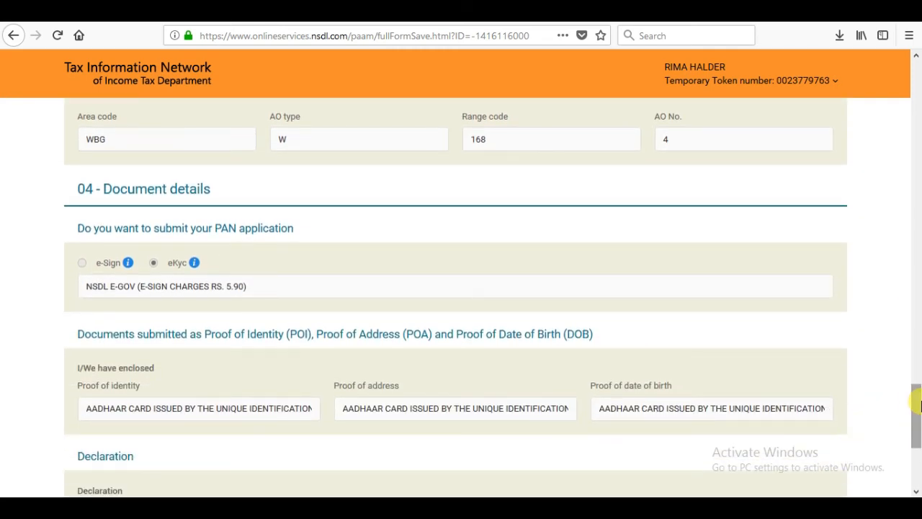
drag(917, 404, 918, 455)
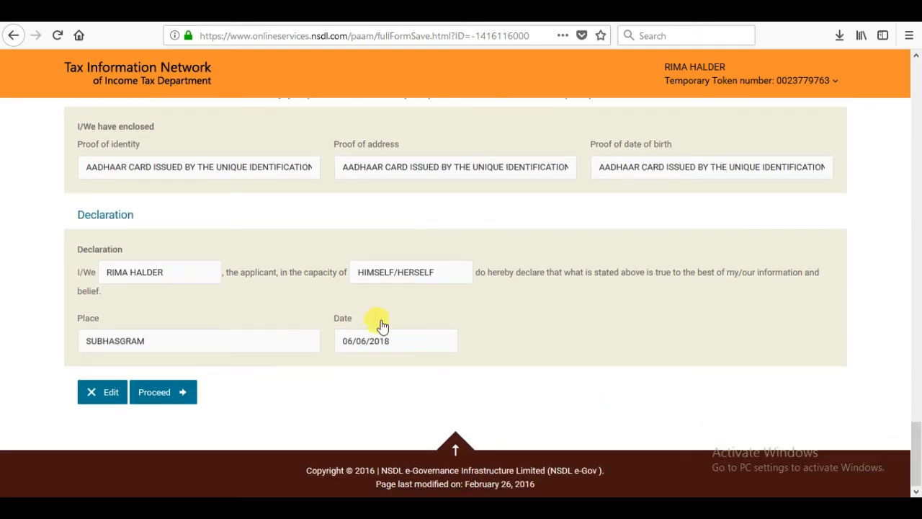
click(108, 396)
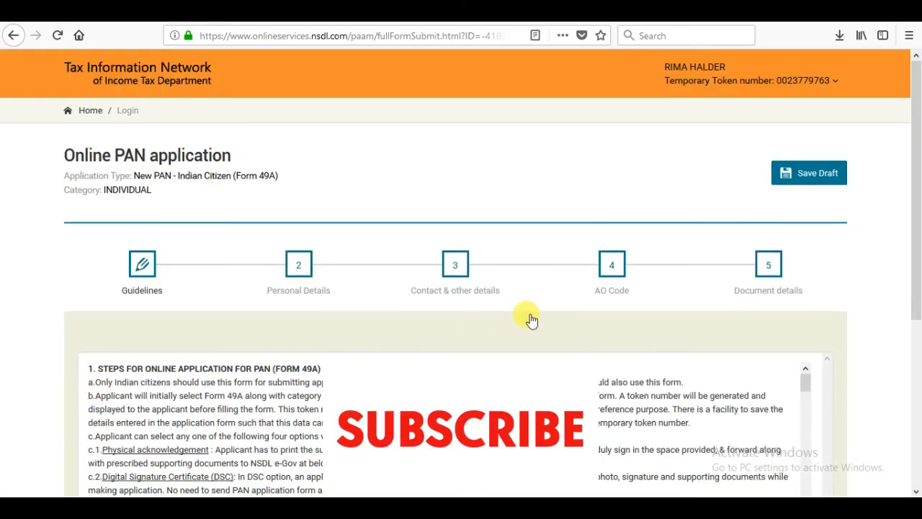
- Go through the reopened form from the guidelines to the document details without edits and submit it again
drag(917, 203, 917, 374)
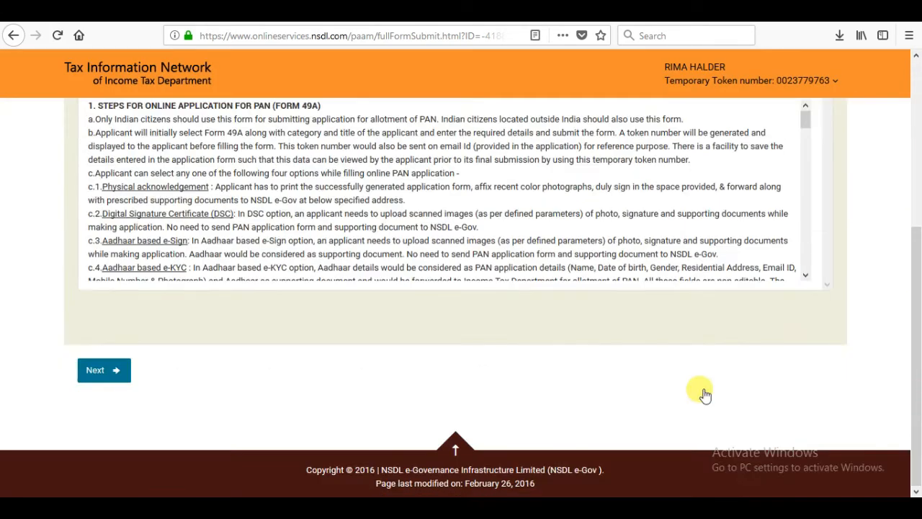
click(104, 370)
drag(915, 209, 919, 387)
click(186, 427)
drag(918, 129, 919, 403)
click(189, 456)
drag(911, 200, 913, 346)
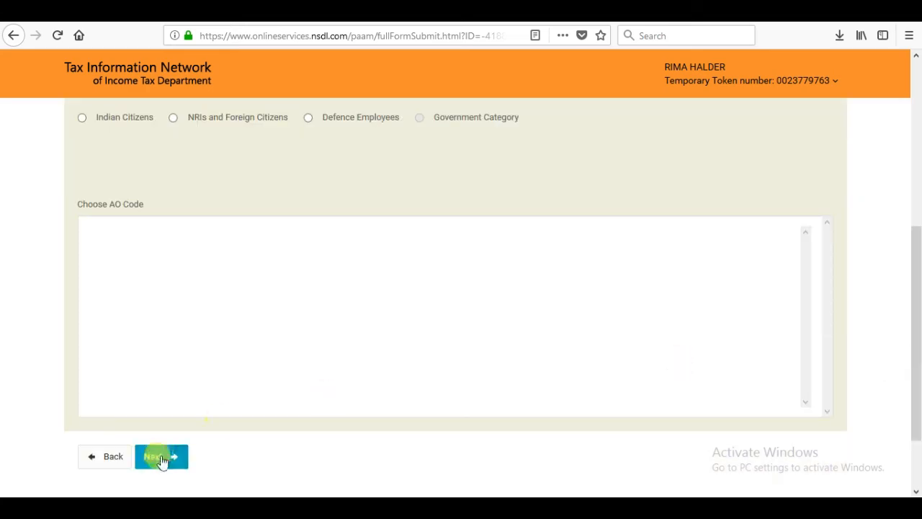
click(163, 461)
drag(919, 200, 916, 324)
click(178, 438)
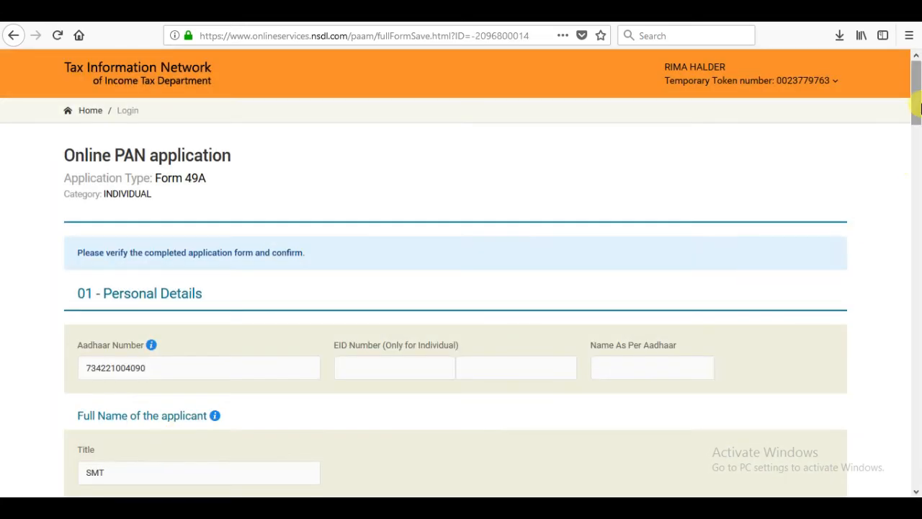
- Confirm the completed application form and choose online payment through Bill Desk as the mode of payment
drag(916, 94, 919, 435)
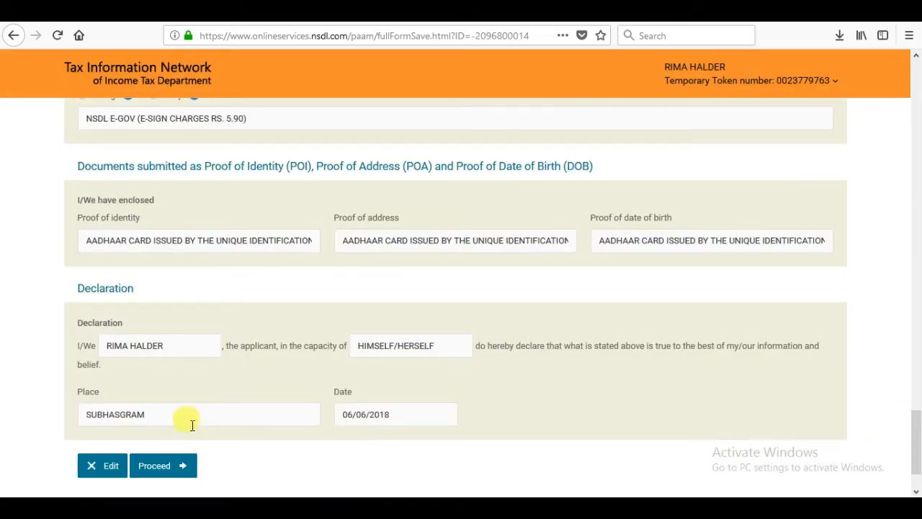
click(182, 466)
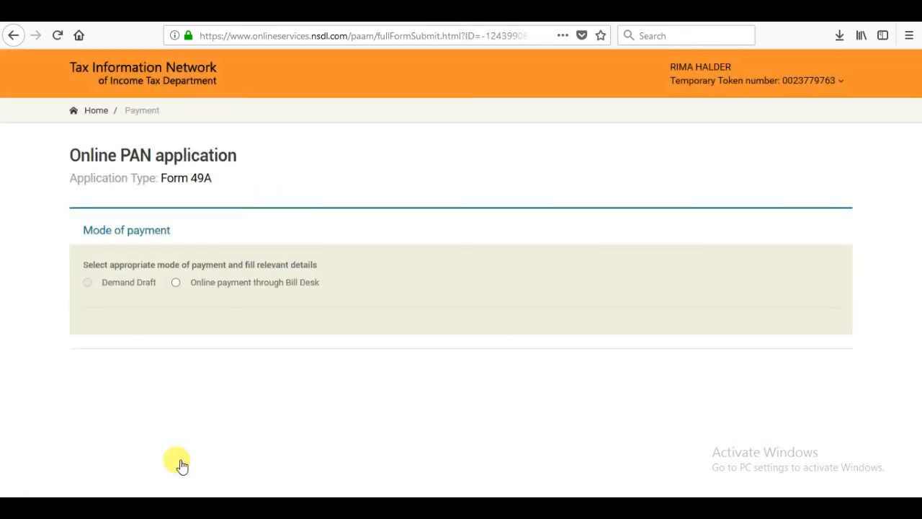
click(176, 283)
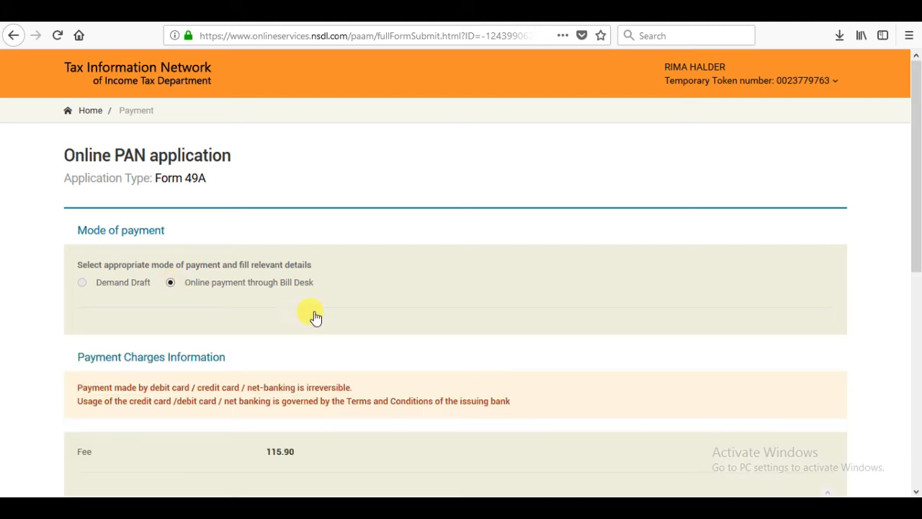
- Agree to the terms of service, proceed to payment and confirm the application fee payment
drag(915, 195, 914, 425)
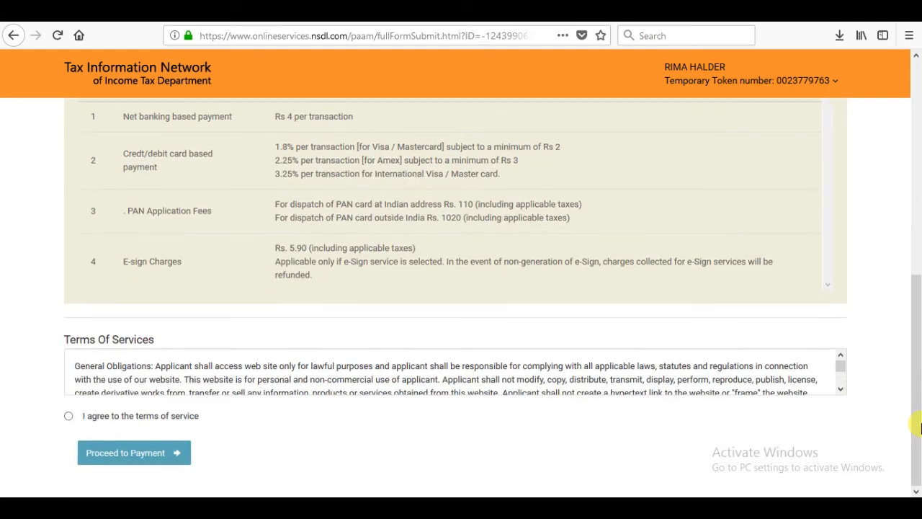
click(69, 417)
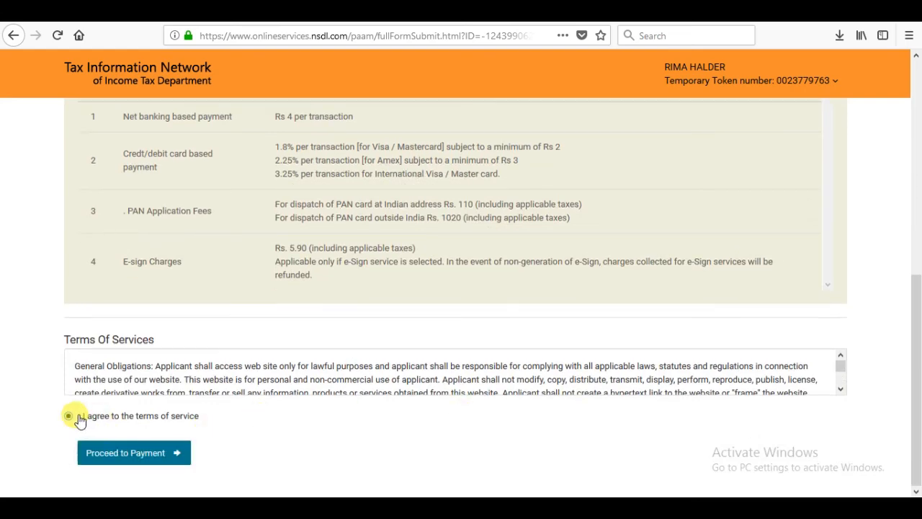
click(139, 459)
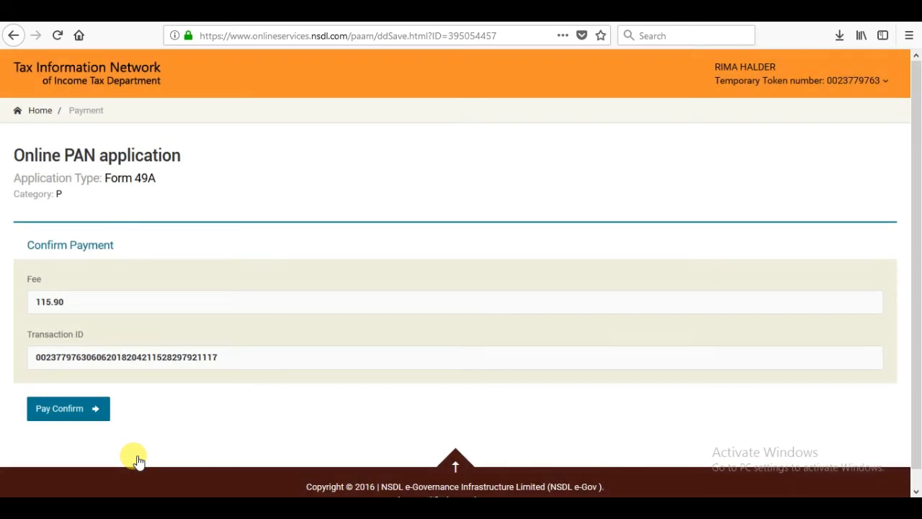
click(68, 409)
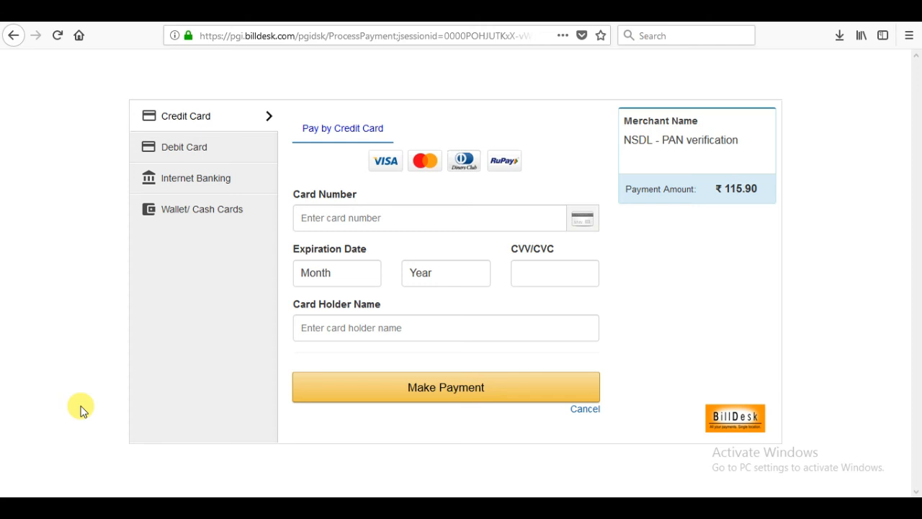
- View the Debit Card payment form and switch the payment method to Wallet/Cash Cards
click(180, 155)
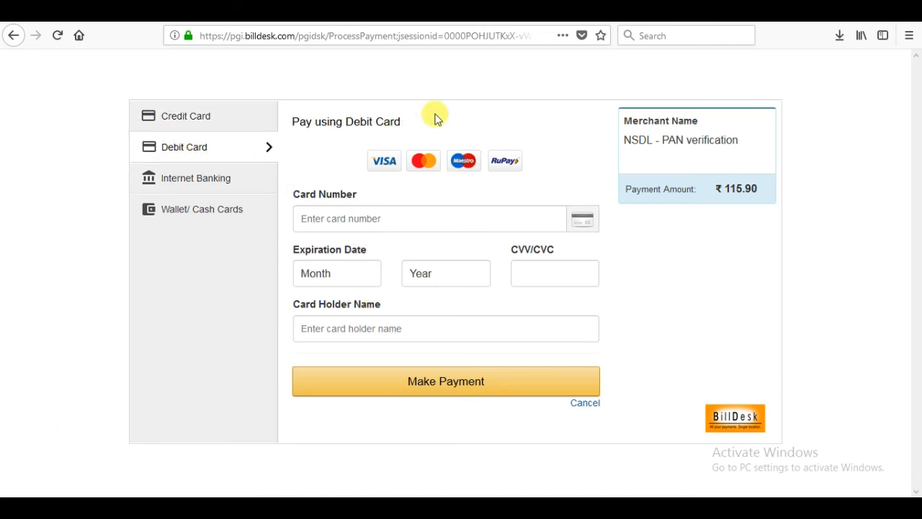
click(208, 203)
click(348, 182)
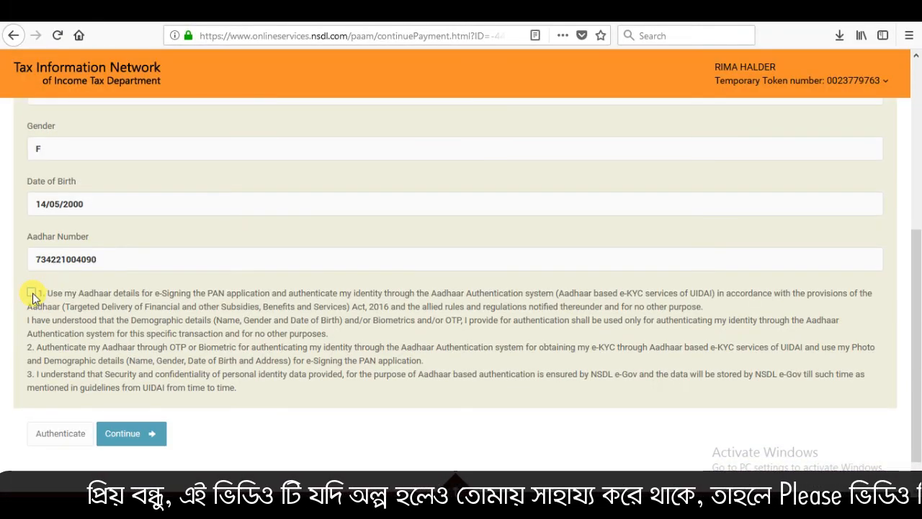
- Consent to using the Aadhaar details for e-signing, authenticate them and continue with e-Sign/e-KYC
click(33, 293)
click(69, 433)
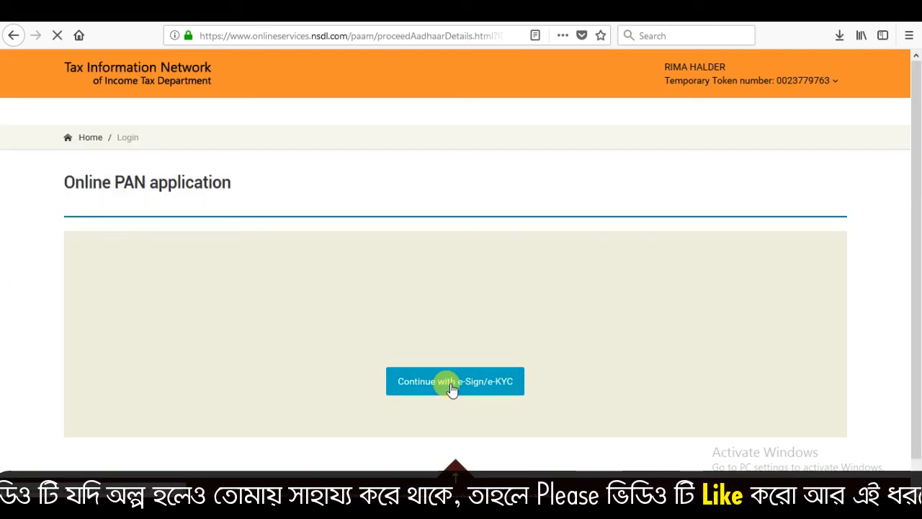
click(453, 382)
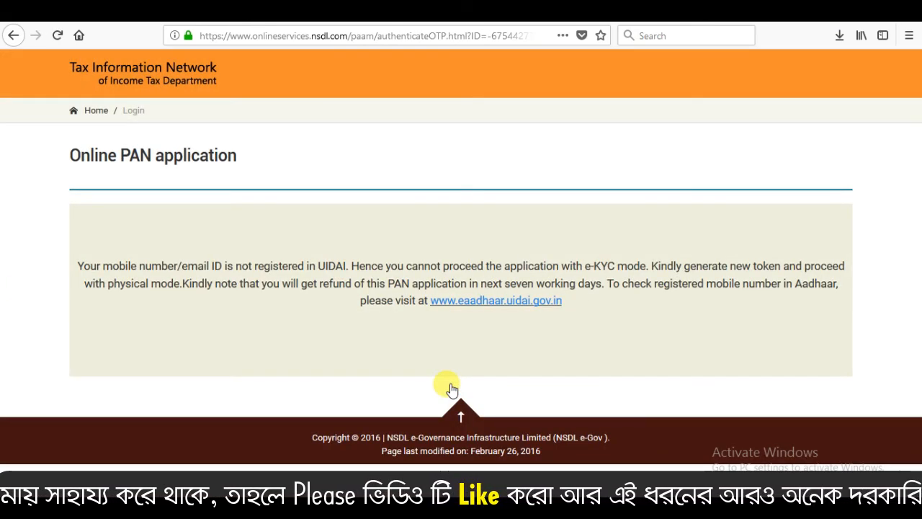